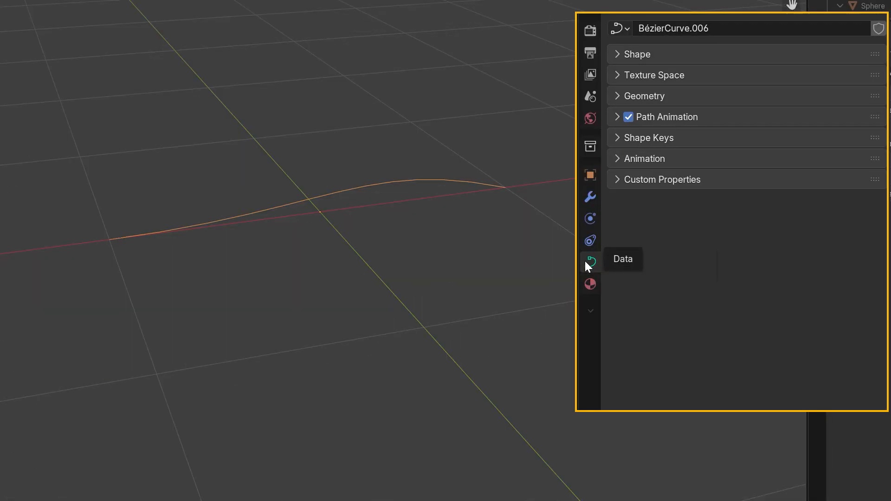
- Show the curve's Shape settings and raise its end control point above the grid in Edit Mode
left_click(617, 54)
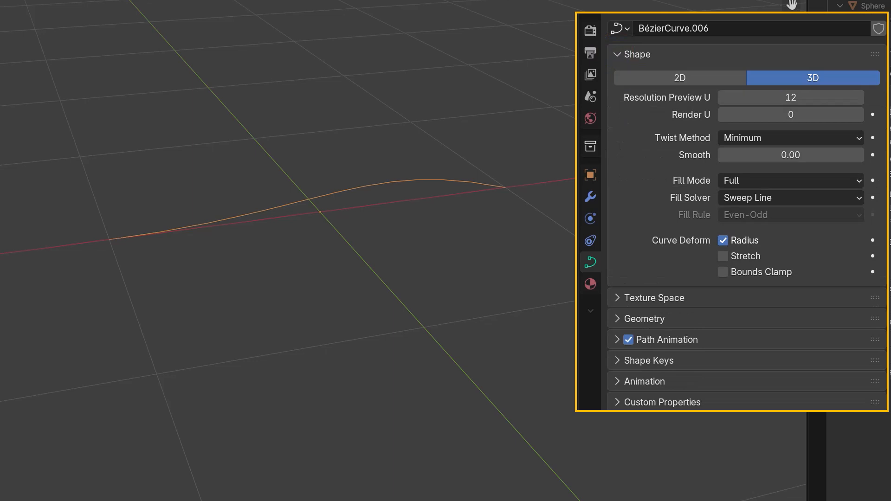
key("Tab")
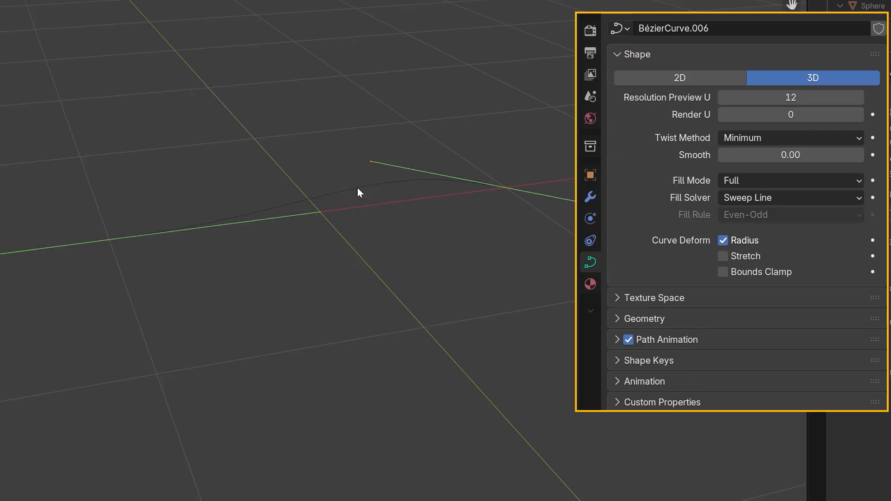
left_click(505, 189)
key("g")
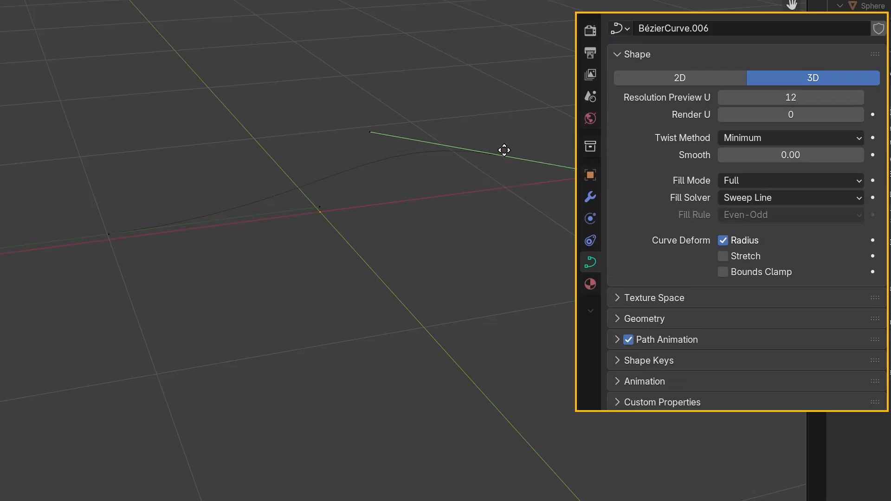
left_click(484, 98)
middle_click_drag(447, 229, 429, 224)
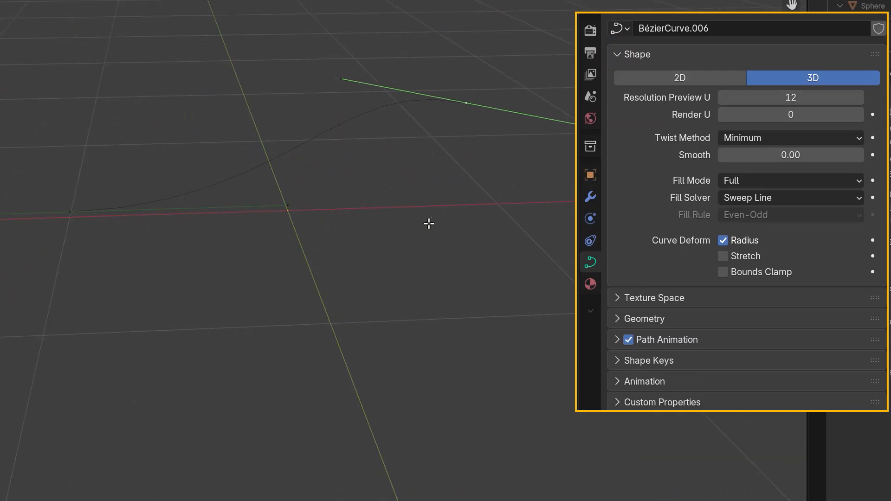
- Switch the curve's shape to 2D and rotate the selected end control point
left_click(661, 79)
middle_click_drag(511, 260, 569, 248)
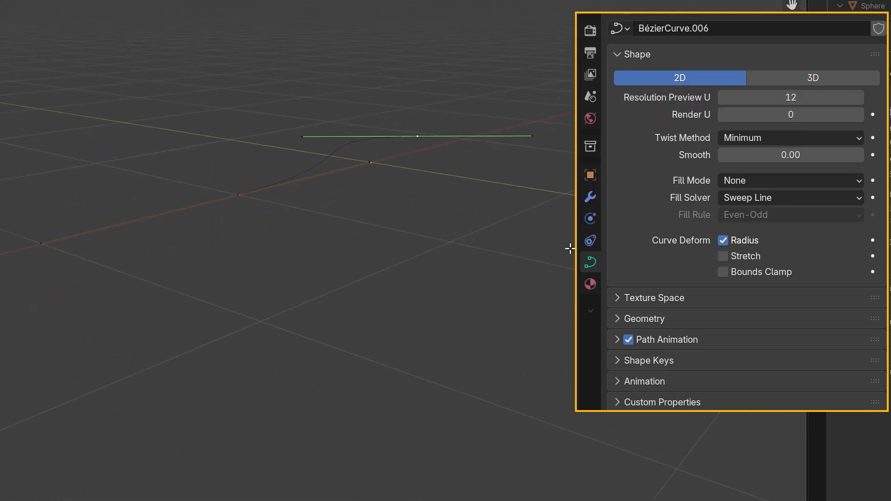
key("r")
middle_click_drag(389, 202, 493, 177)
left_click(493, 176)
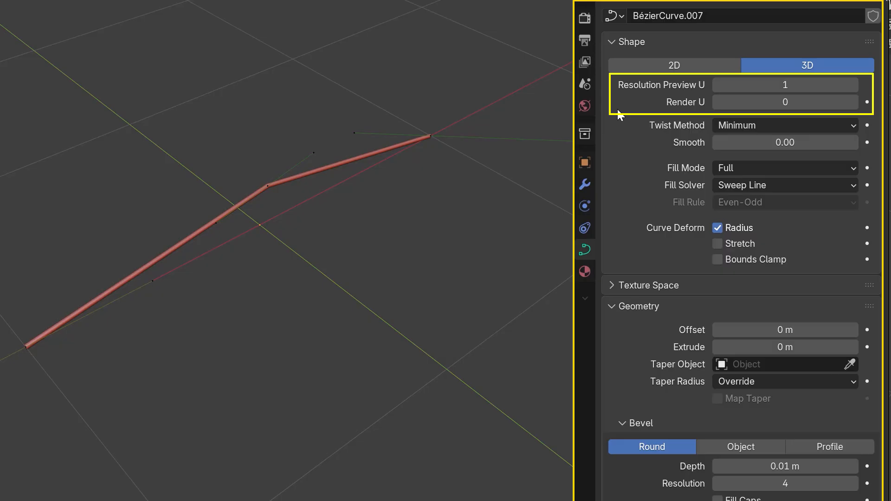
- Increase the bevelled curve's Resolution Preview U step by step to 11
left_click(854, 85)
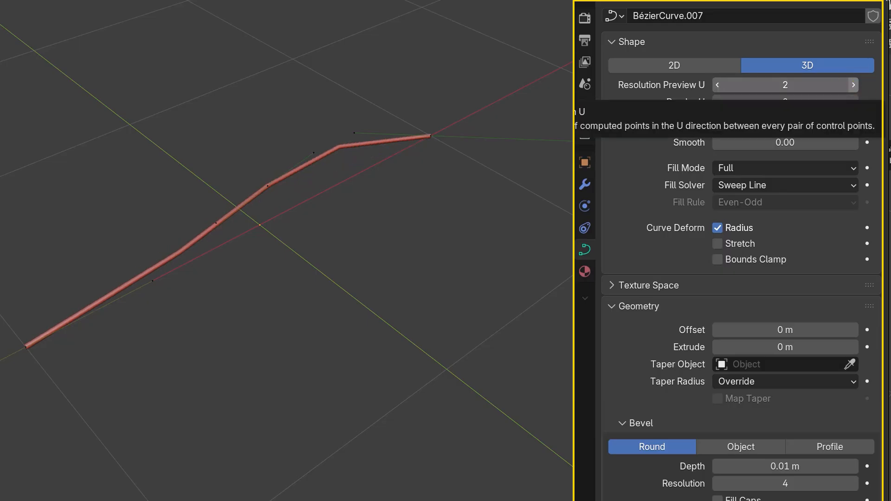
left_click(854, 84)
left_click(853, 85)
left_click(854, 84)
left_click(853, 84)
left_click(854, 84)
left_click(854, 84)
left_click(854, 84)
left_click(854, 84)
left_click(853, 84)
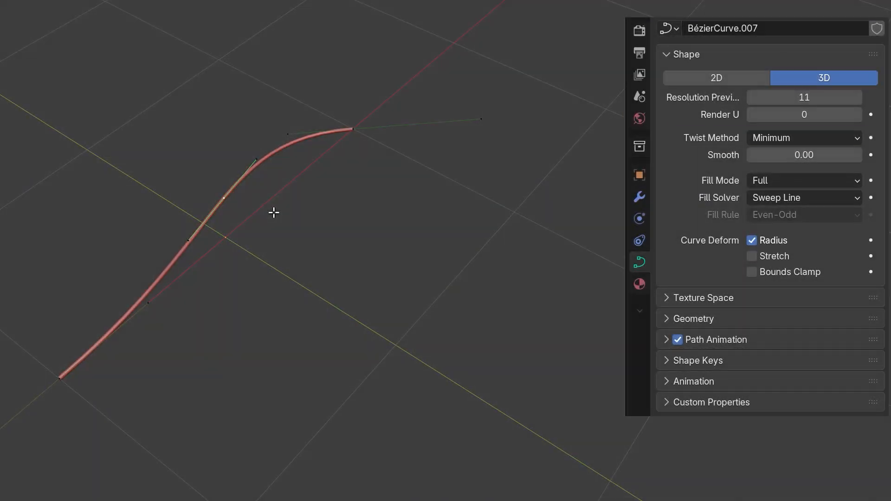
- Raise the curve's middle control point along the Z axis and display the curve normals in the viewport
key("g")
key("z")
left_click(266, 138)
middle_click_drag(266, 121, 357, 204)
left_click(509, 27)
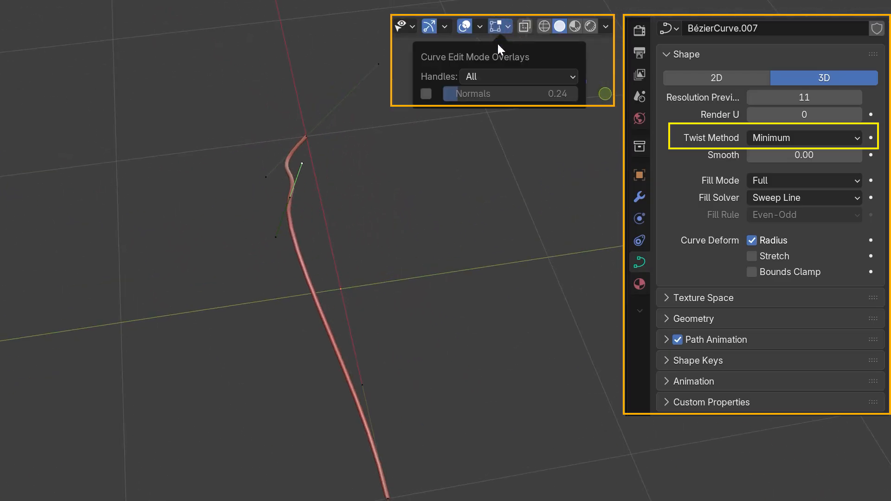
left_click(426, 94)
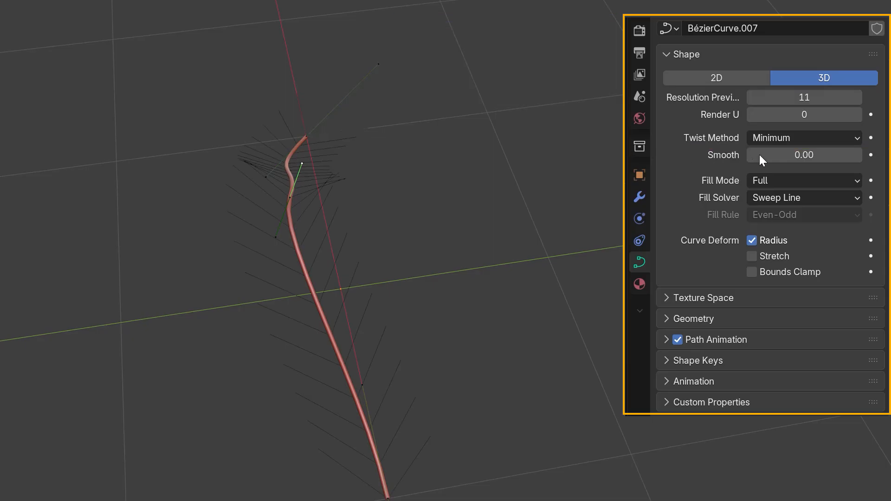
- Try the Z-Up and Tangent twist methods, restore Minimum, and try adjusting the Smooth value
left_click(854, 138)
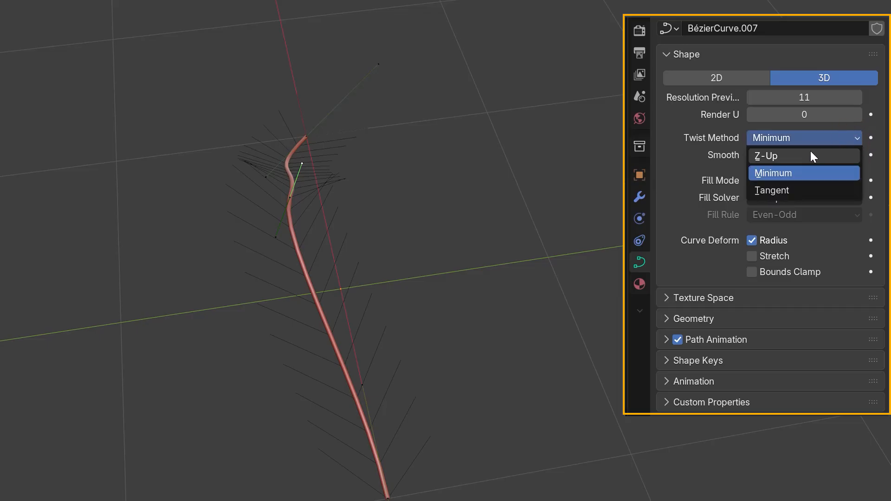
left_click(784, 161)
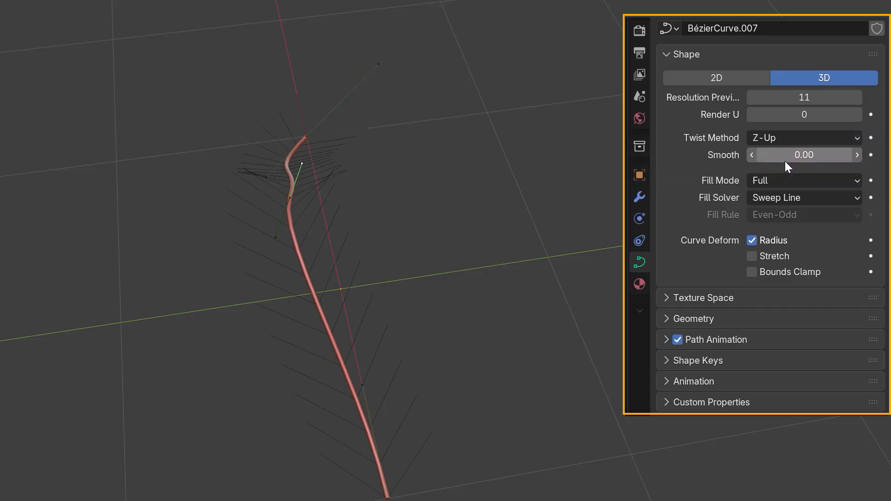
left_click(856, 137)
left_click(775, 189)
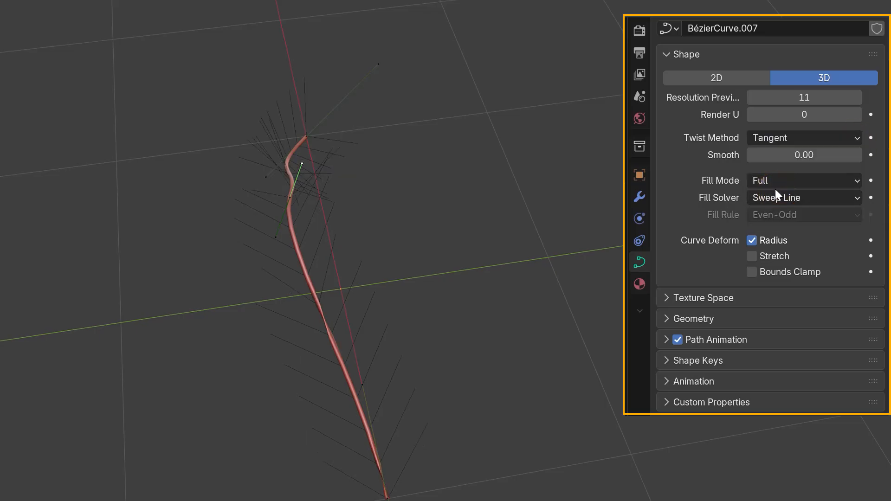
left_click(850, 138)
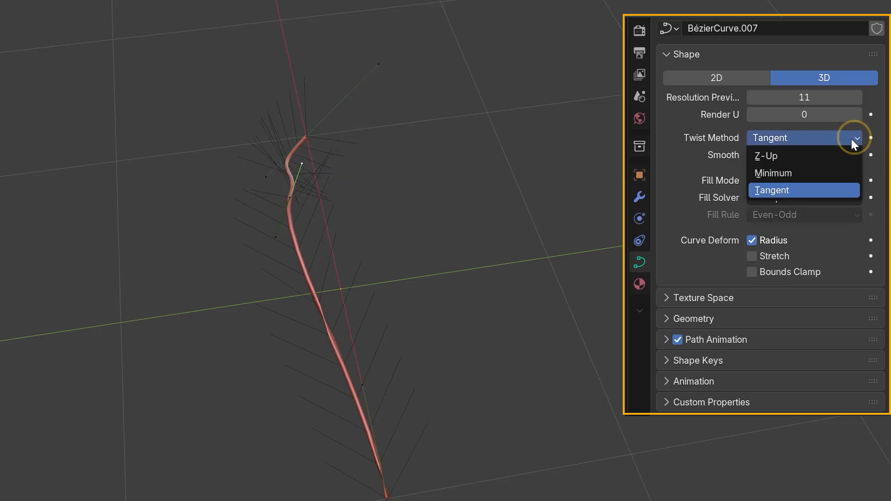
left_click(775, 174)
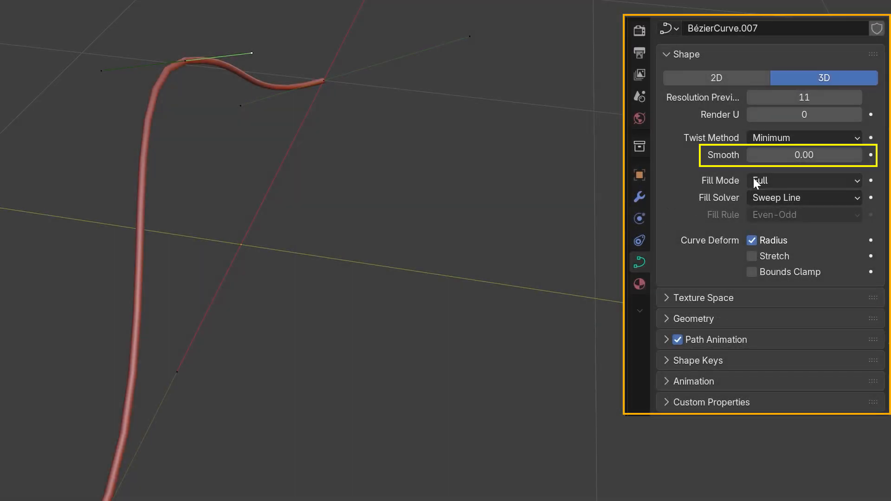
mouse_move(784, 159)
left_mouse_down()
mouse_move(835, 158)
mouse_move(789, 159)
left_mouse_up()
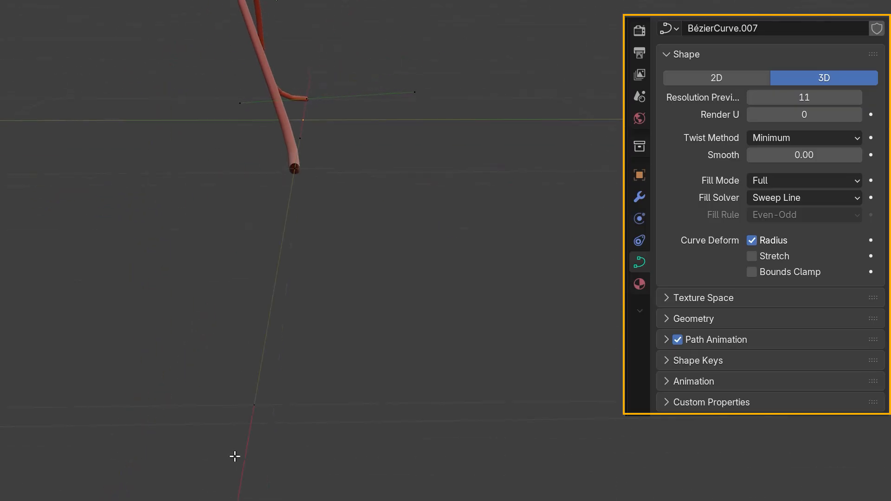
- Set the curve's round bevel to a depth of 0.23 m and a resolution of 9
left_click(668, 318)
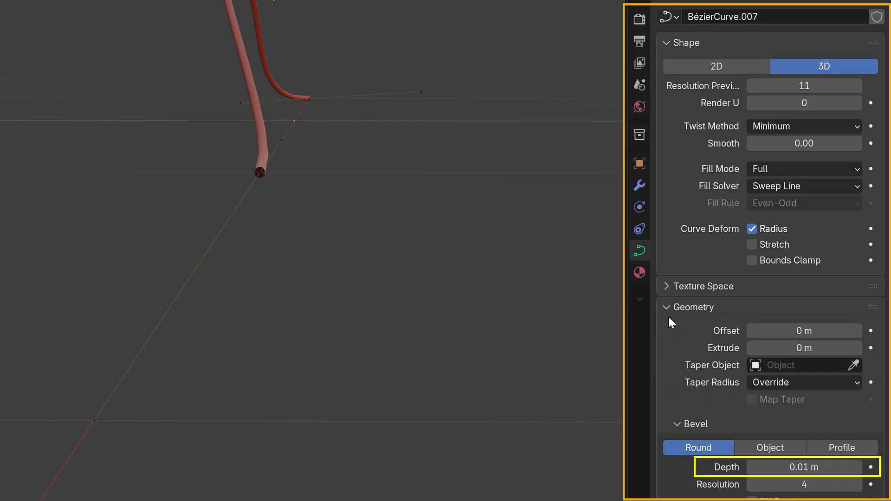
left_click(855, 467)
left_click_drag(806, 468, 884, 471)
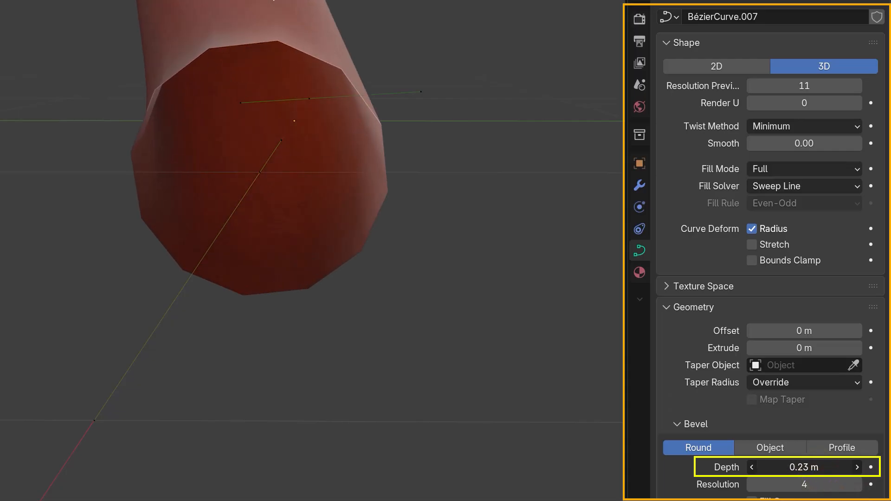
left_click_drag(791, 490, 836, 489)
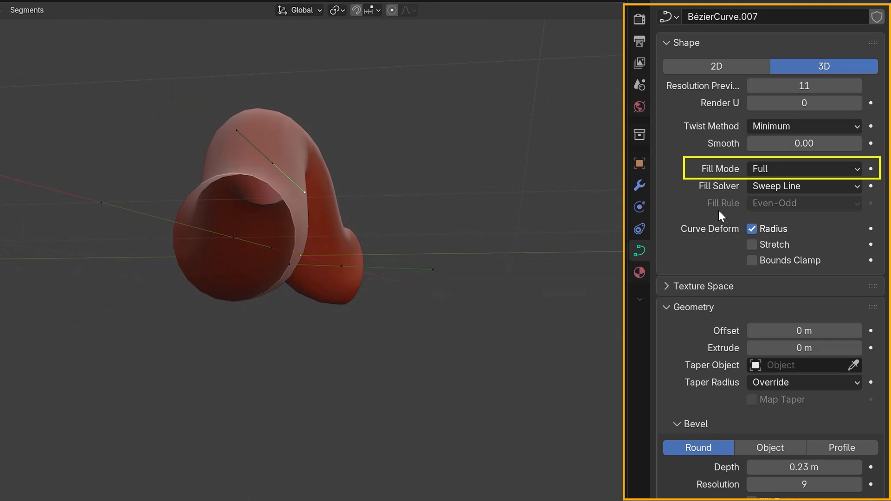
- Try the Back, Front and Half fill modes on the bevelled curve
left_click(854, 171)
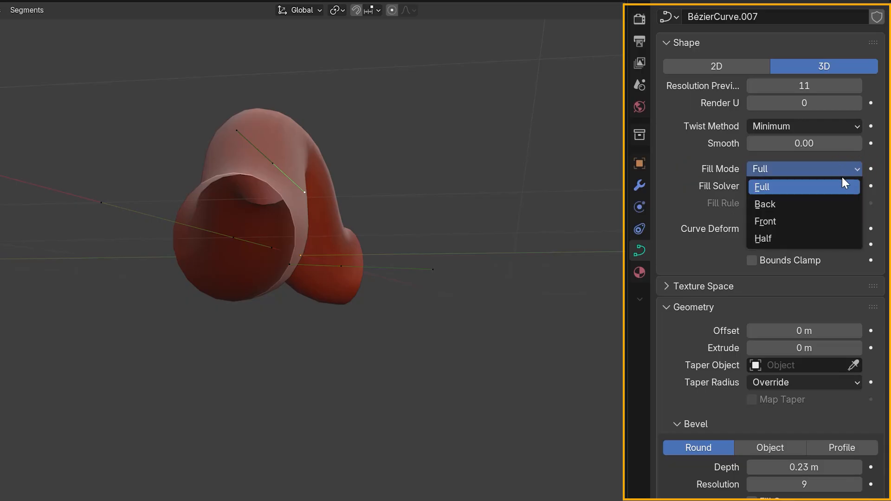
left_click(785, 203)
middle_click_drag(352, 251, 223, 236)
left_click(816, 169)
left_click(784, 218)
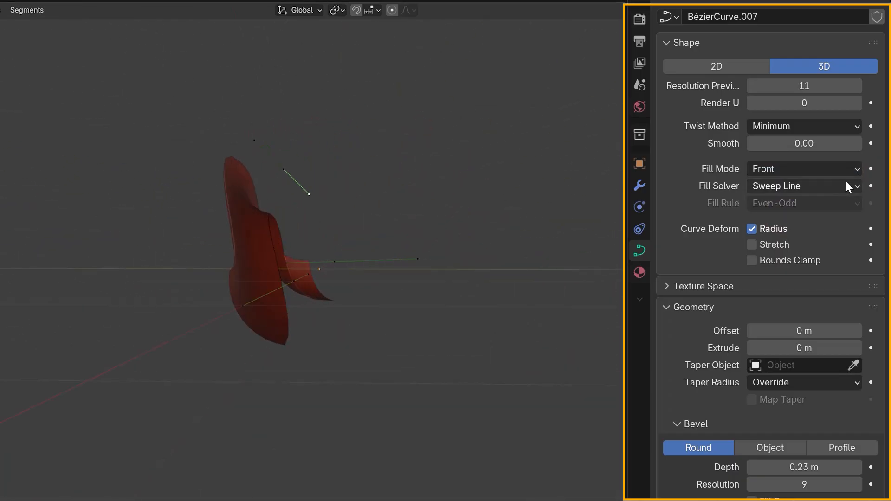
left_click(856, 170)
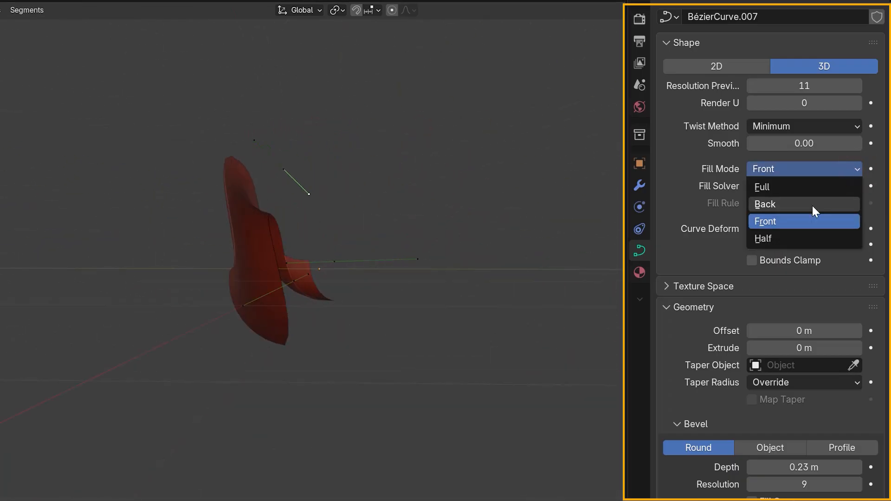
left_click(770, 239)
middle_click_drag(617, 362, 614, 399)
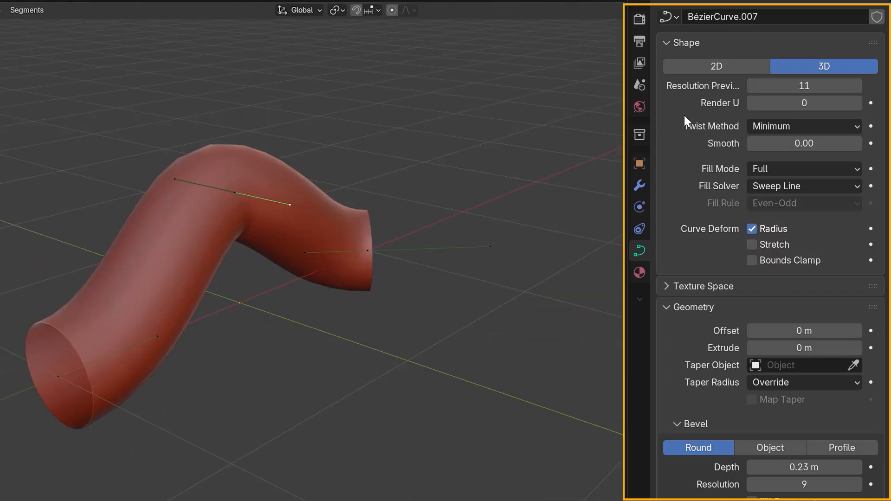
- Switch the bevelled curve to 2D and open its Fill Mode options
left_click(716, 65)
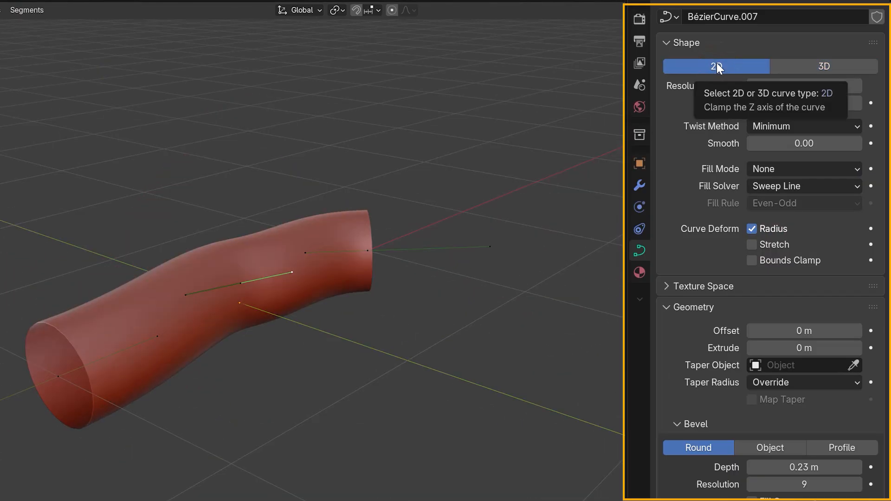
left_click(858, 169)
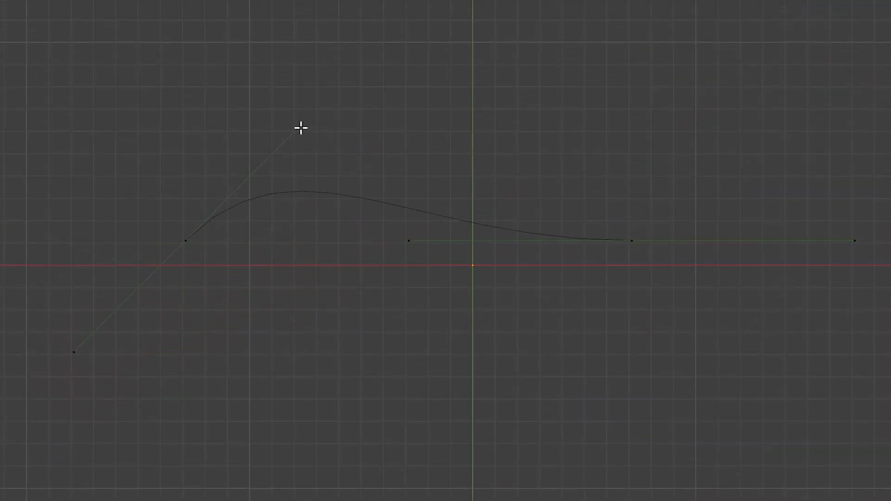
- Reshape the flat Bézier curve into a closed, self-crossing figure-eight with three control points, and return to Object Mode
left_click_drag(183, 241, 99, 91)
key("g")
left_click(339, 346)
left_click_drag(251, 192, 524, 29)
left_click_drag(856, 243, 702, 79)
middle_click_drag(632, 193, 742, 314)
left_click_drag(653, 309, 634, 74)
left_click_drag(578, 189, 514, 120)
left_click_drag(195, 246, 166, 323)
left_click_drag(91, 188, 131, 20)
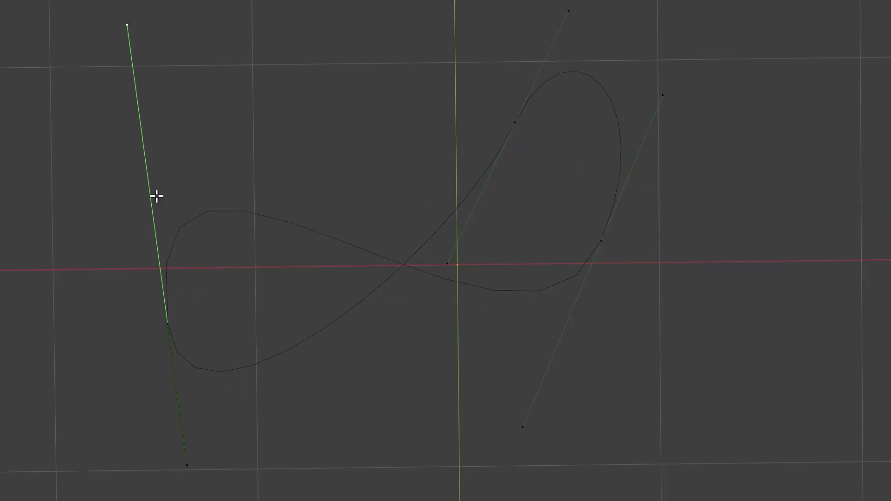
key("Tab")
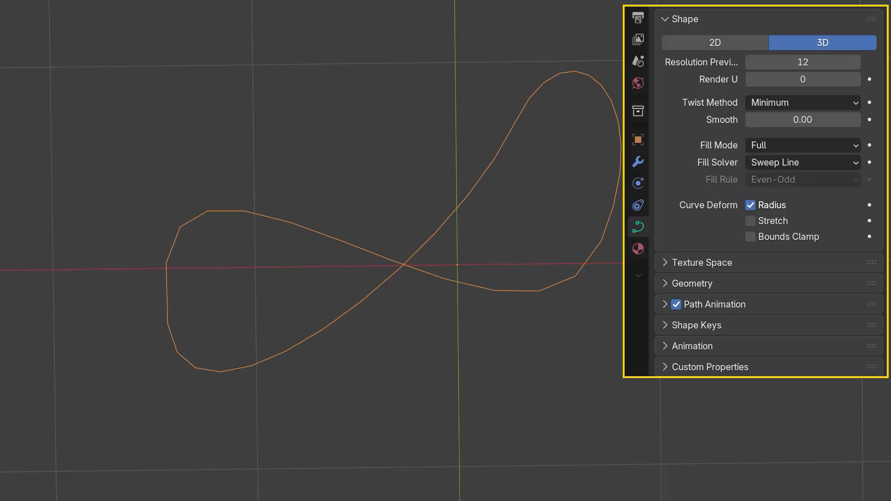
- Show the Geometry settings and extrude the figure-eight curve by 0.2 m
middle_click_drag(418, 464, 389, 405)
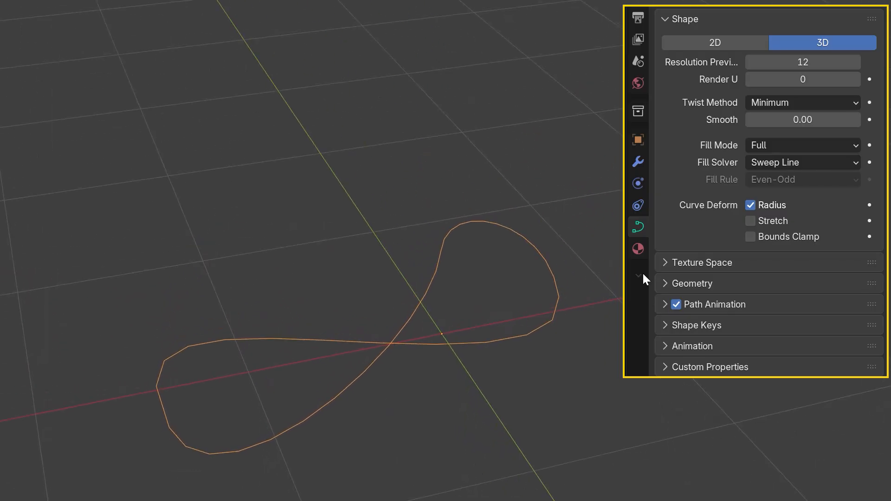
left_click(667, 283)
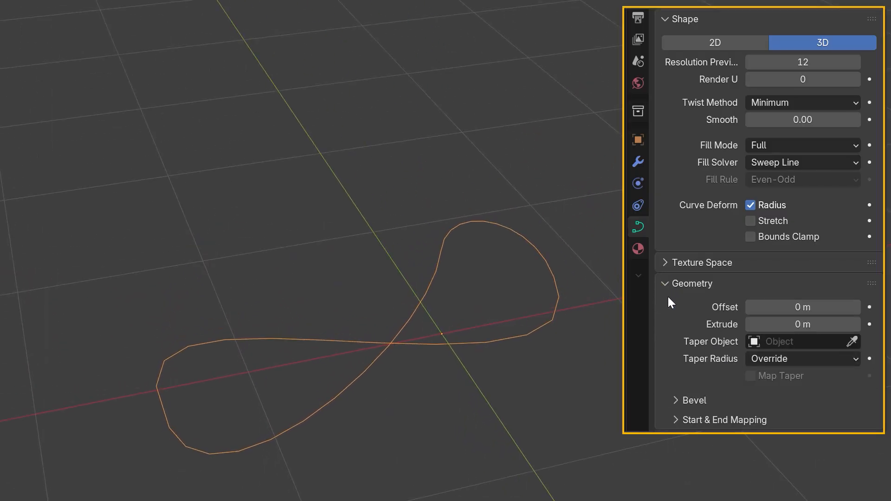
left_click(814, 327)
key("ctrl+a")
type("0.2")
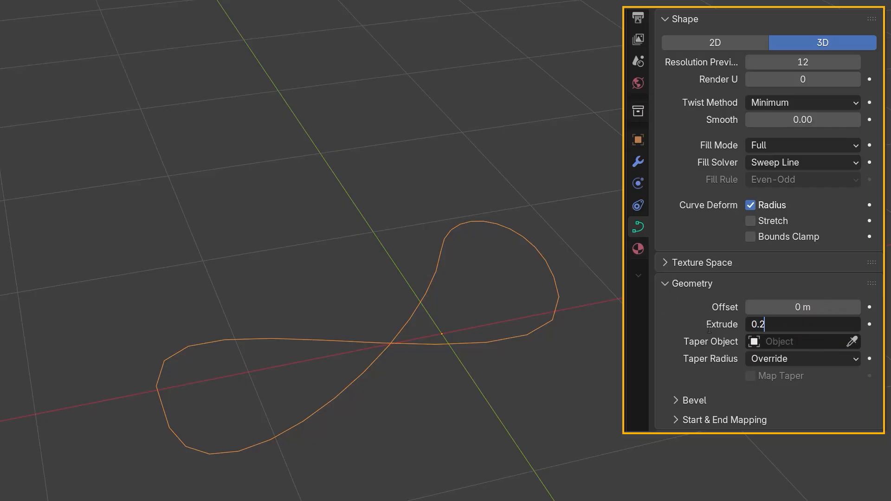
key("Return")
left_click(757, 446)
middle_click_drag(758, 447, 851, 446)
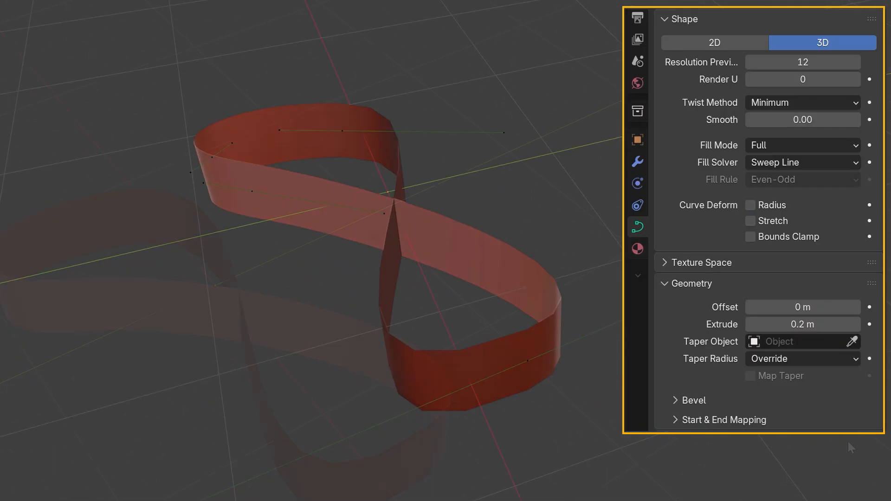
- Switch the extruded figure-eight curve to 2D and set its Fill Mode to Back
left_click(712, 45)
left_click(851, 145)
left_click(773, 183)
middle_click_drag(548, 199, 501, 366)
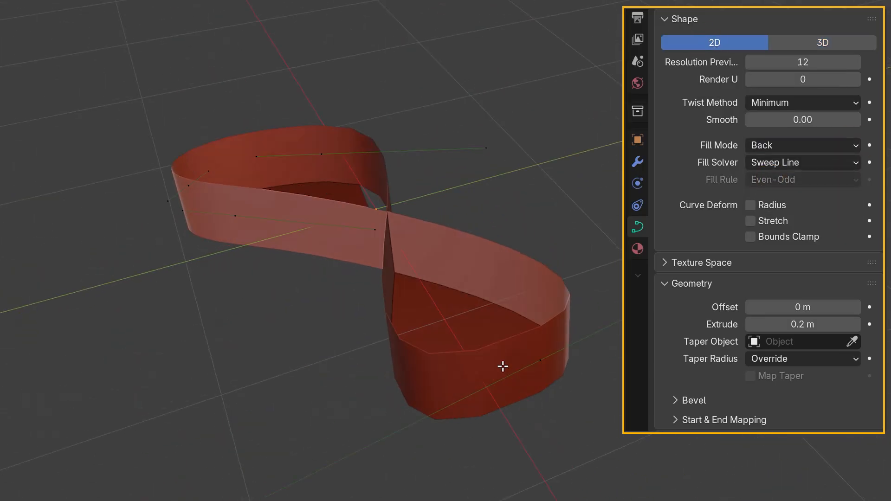
- Set the figure-eight curve's Fill Mode to Front
left_click(812, 147)
left_click(775, 197)
middle_click_drag(501, 279, 508, 297)
- Set the figure-eight curve's Fill Mode to Both and its Fill Solver to Delaunay
left_click(811, 145)
left_click(752, 212)
middle_click_drag(565, 276, 576, 239)
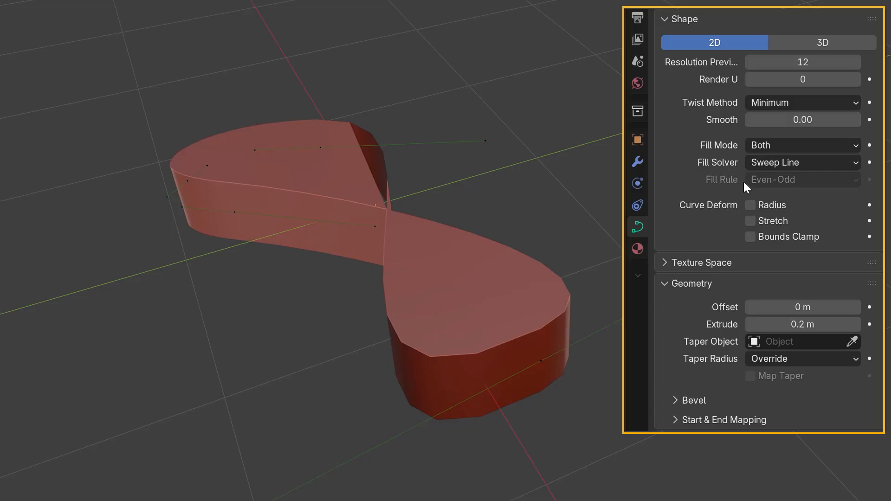
left_click(852, 162)
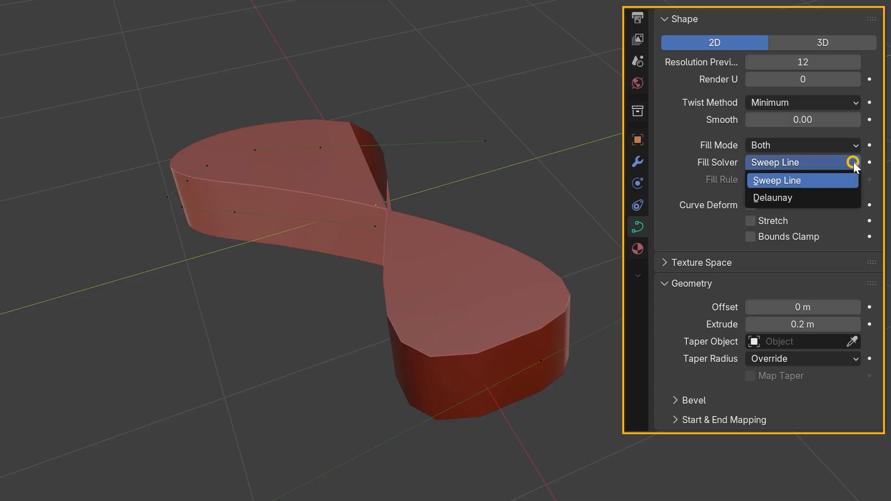
left_click(786, 198)
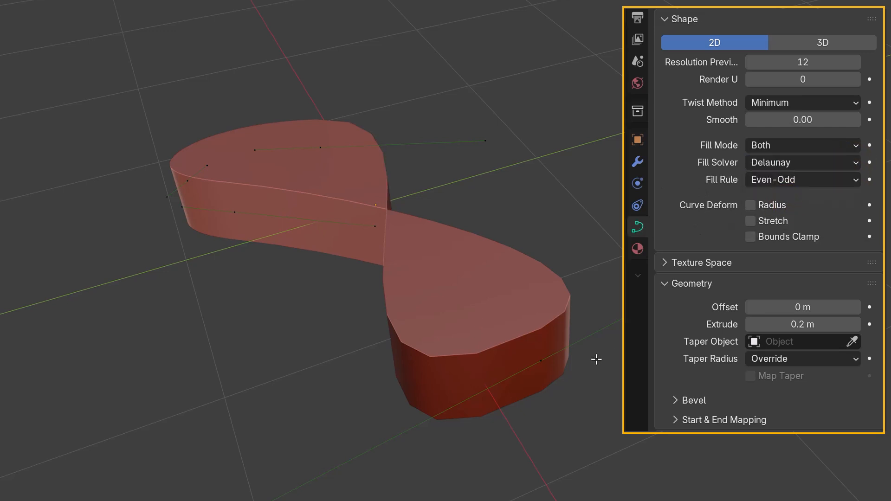
- Show the Fill Rule options of the extruded figure-eight curve
middle_click_drag(520, 380, 553, 402)
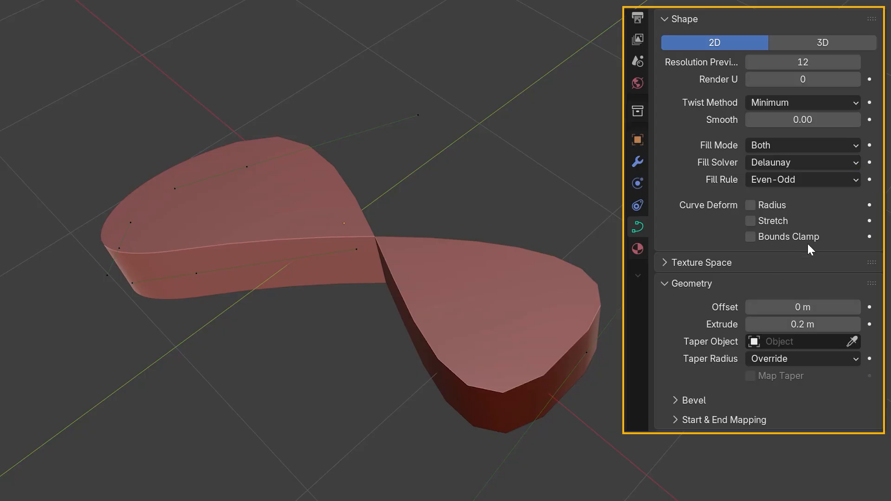
left_click(858, 180)
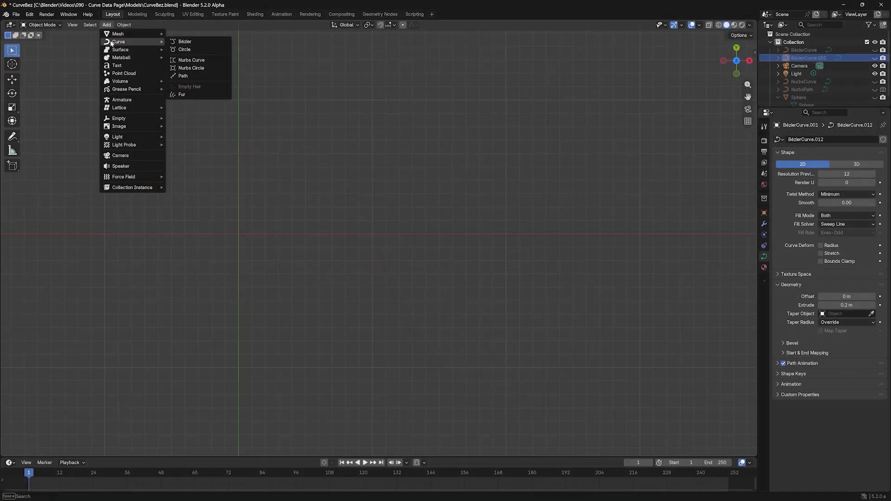
- Add a Bézier circle and, within the same object, a second concentric circle scaled to about 0.622
left_click(181, 49)
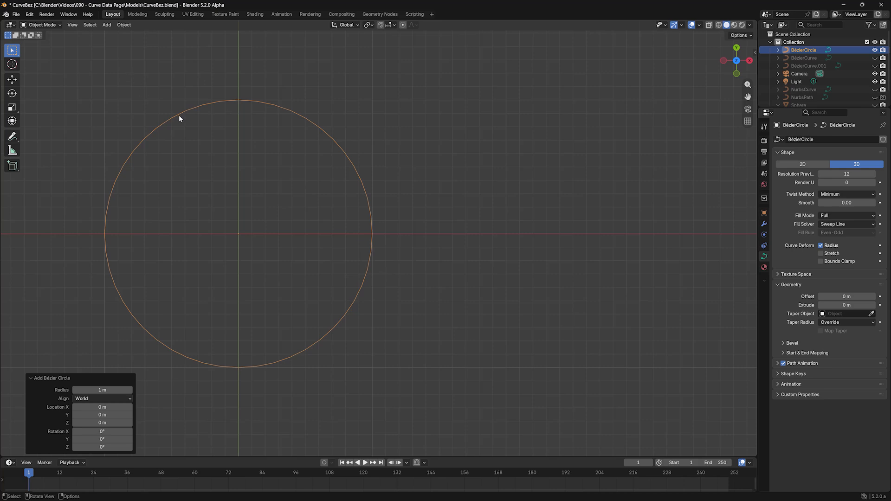
key("Tab")
left_click(102, 25)
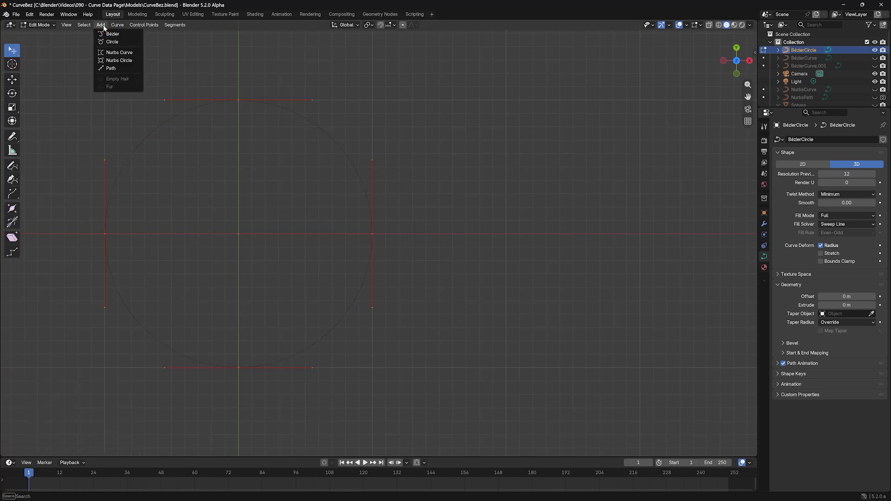
left_click(112, 41)
key("s")
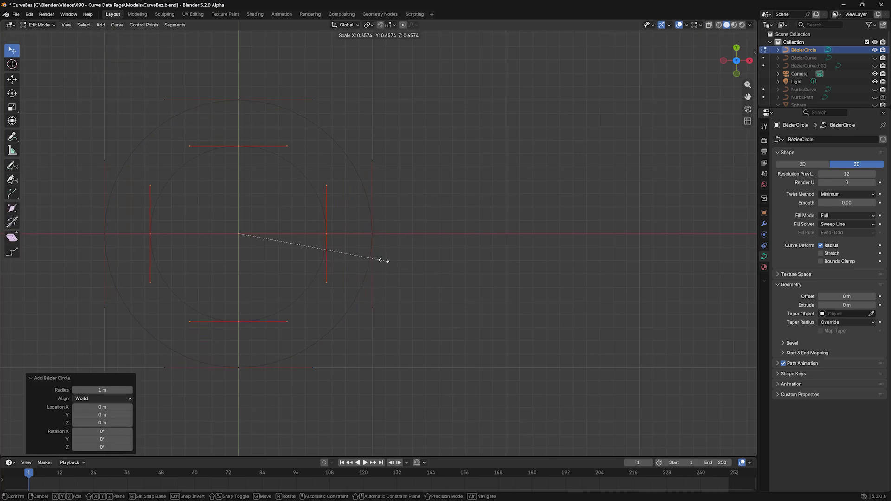
left_click(376, 257)
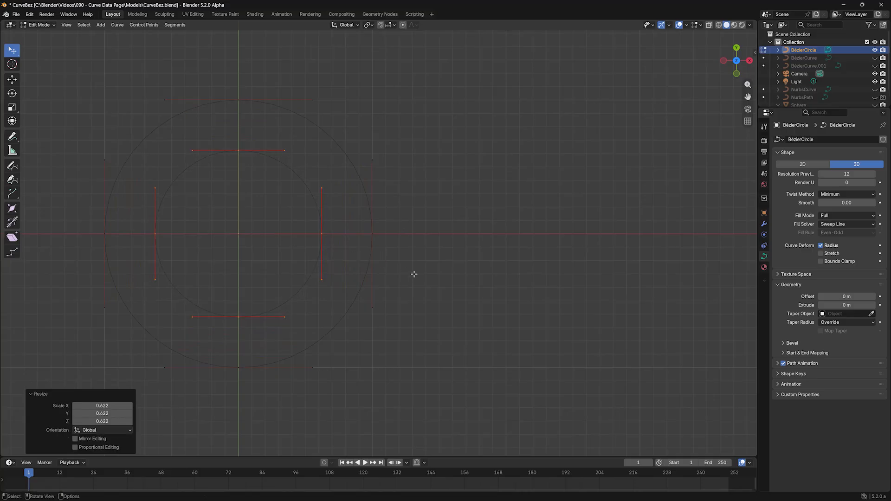
key("Tab")
- Switch the concentric circle curve to 2D and set its Fill Mode to Both
left_click(802, 164)
left_click(873, 215)
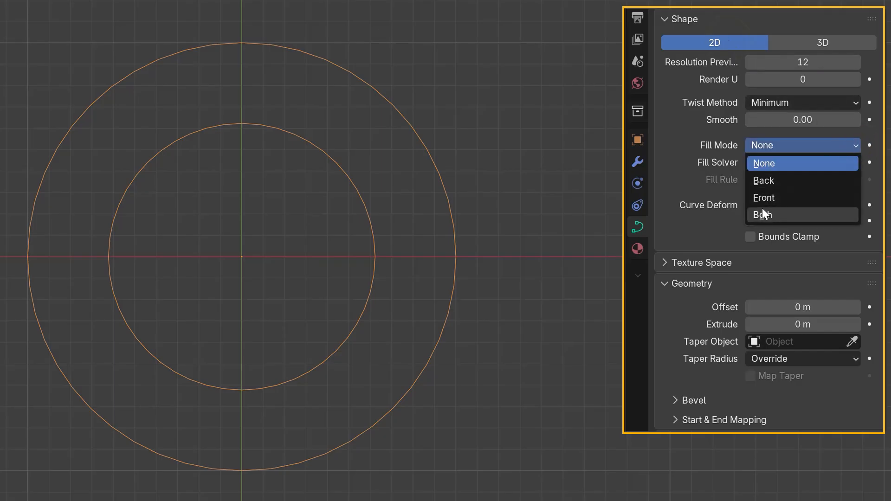
left_click(761, 214)
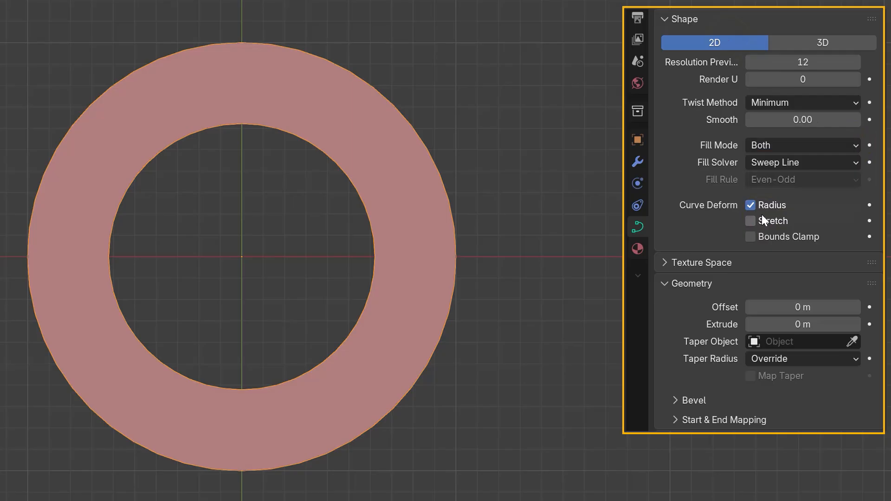
- Set the circle curve's Fill Solver to Delaunay and its Fill Rule to Non-Zero
left_click(852, 162)
left_click(785, 195)
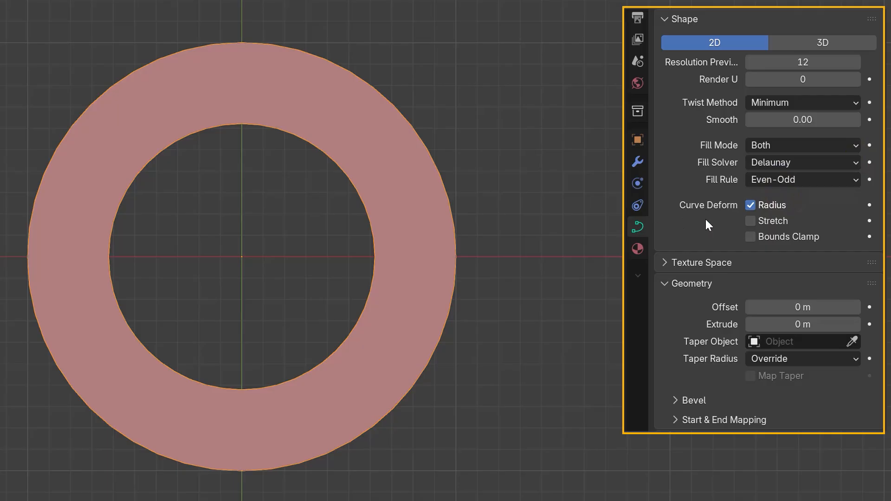
left_click(856, 181)
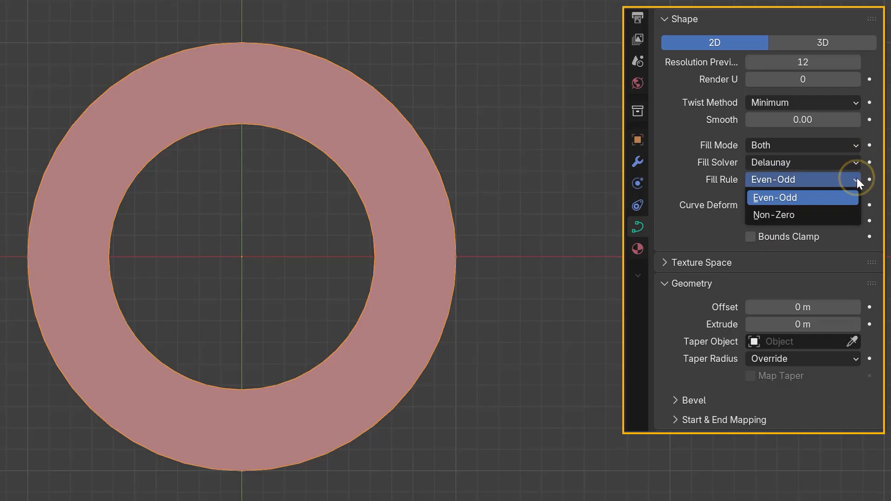
left_click(798, 215)
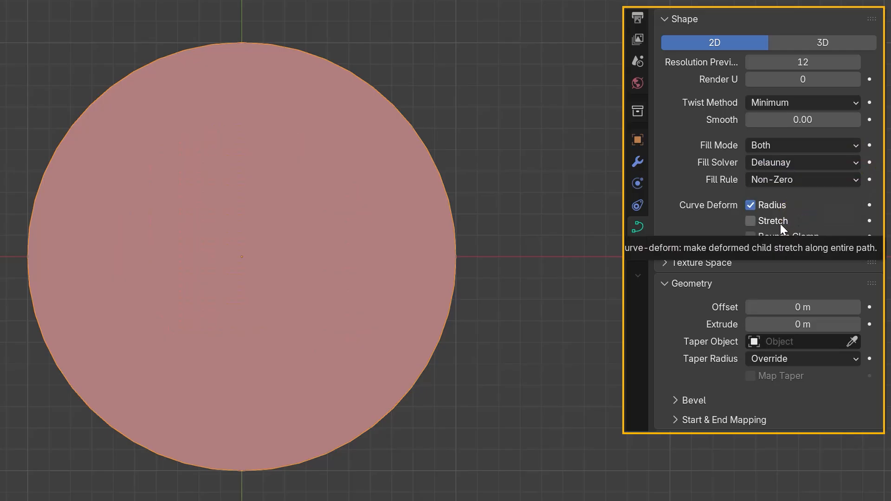
middle_click_drag(595, 439, 529, 317)
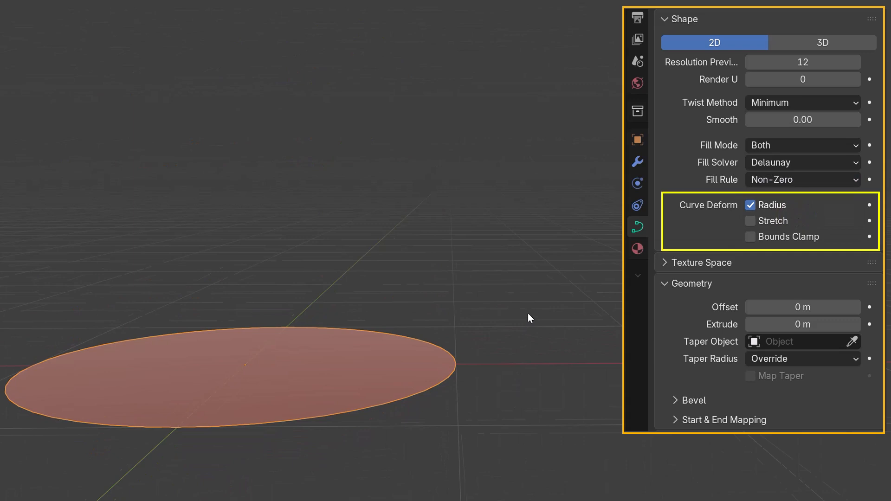
middle_click_drag(528, 314, 528, 309)
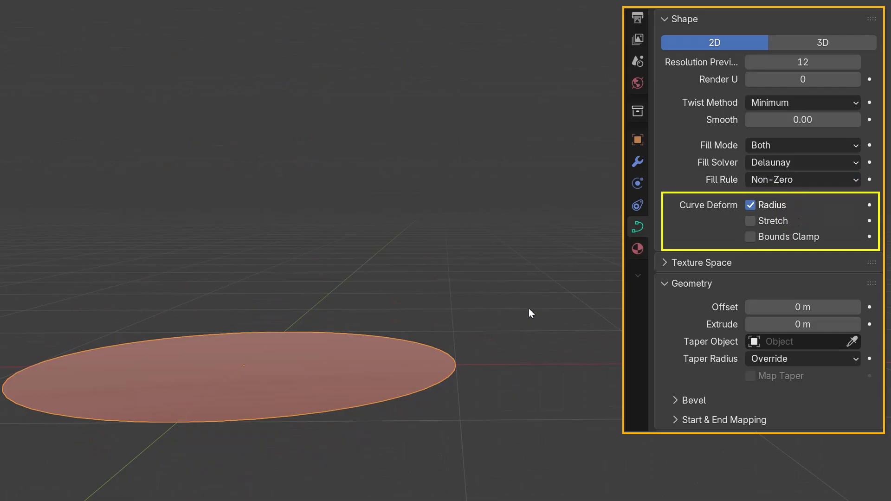
middle_click_drag(531, 313, 531, 306)
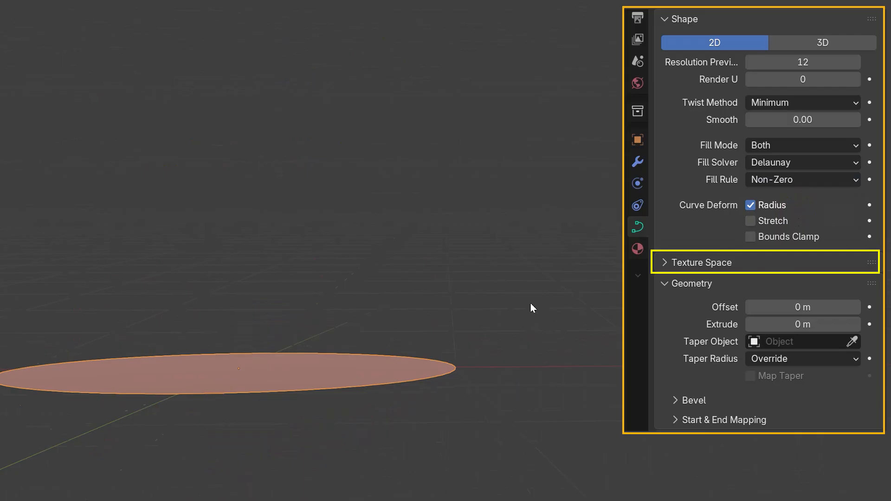
middle_click_drag(530, 303, 531, 300)
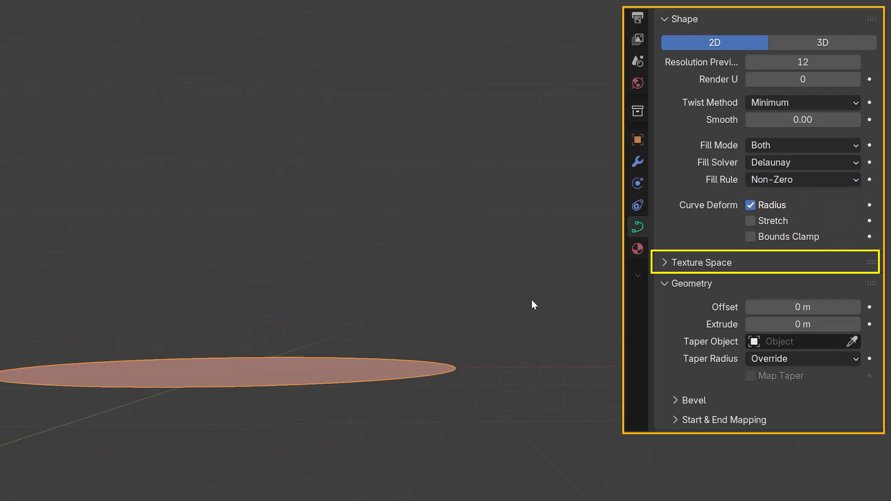
middle_click_drag(531, 300, 532, 297)
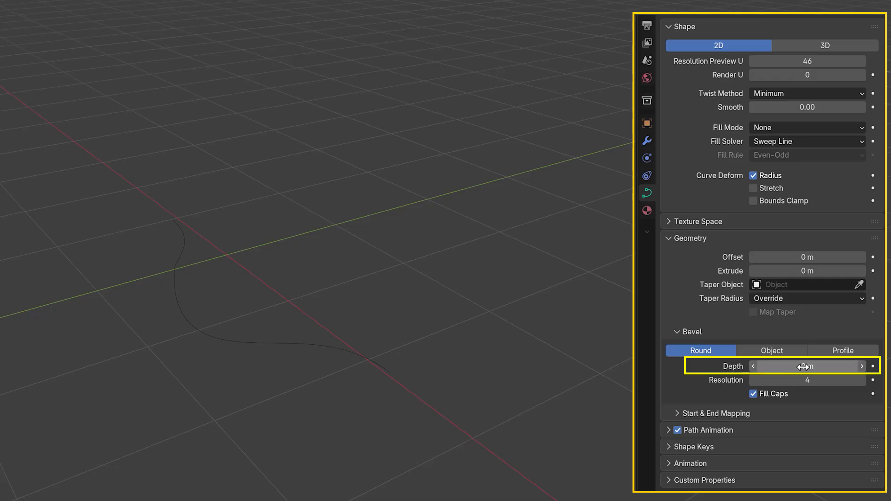
- Give the open S-shaped curve a round bevel with a depth of 0.25 m and a resolution of 10
left_click_drag(806, 367, 886, 367)
middle_click_drag(371, 279, 320, 227)
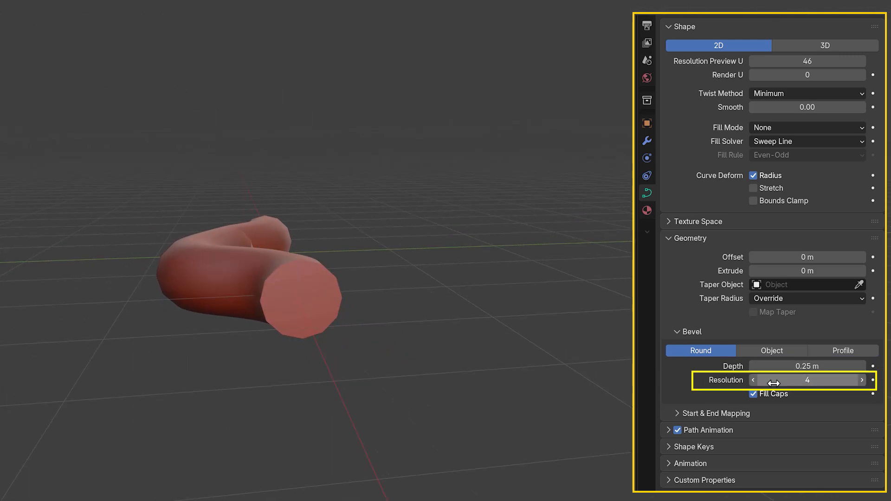
left_click_drag(807, 380, 840, 379)
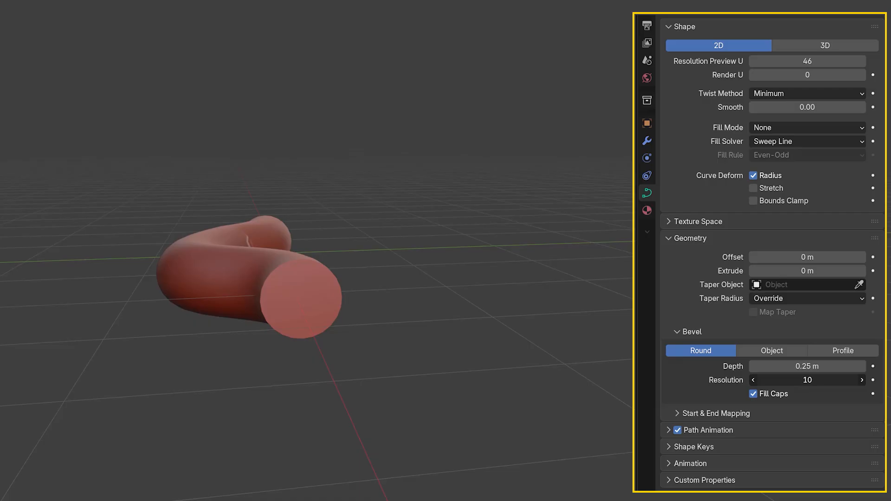
- Turn the tube's Fill Caps off and back on, and try the Object bevel type
left_click(753, 394)
middle_click_drag(617, 358, 524, 365)
left_click(753, 393)
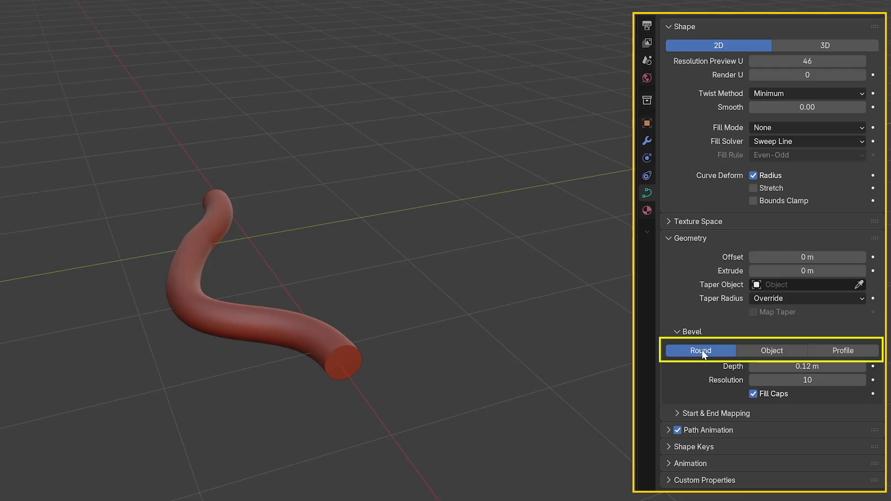
left_click(770, 350)
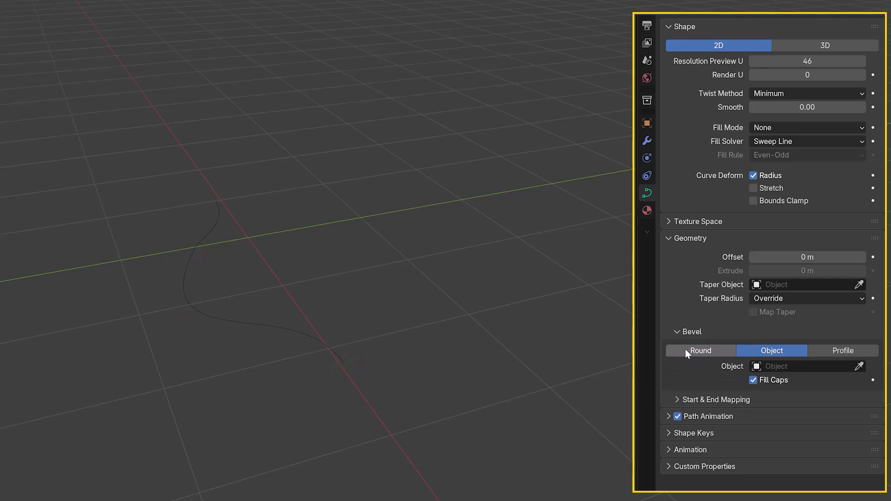
- Add a Bézier circle, scale it down and move it beside the tube
left_click(108, 22)
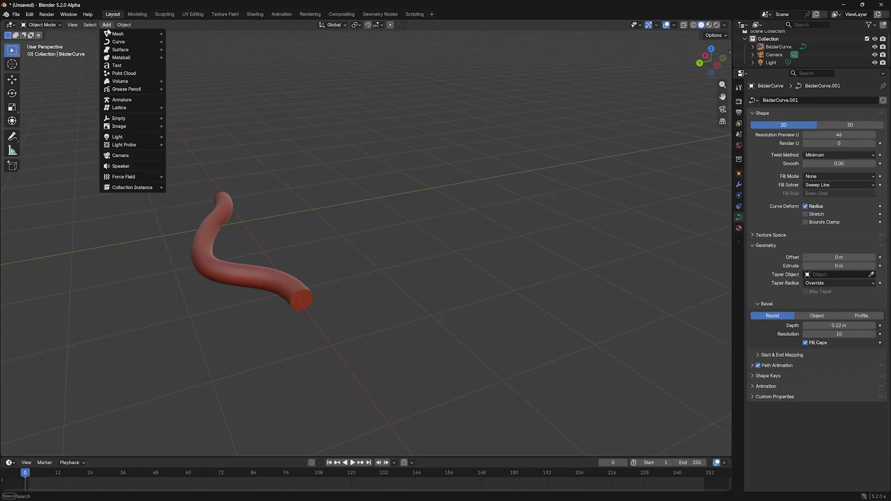
mouse_move(134, 43)
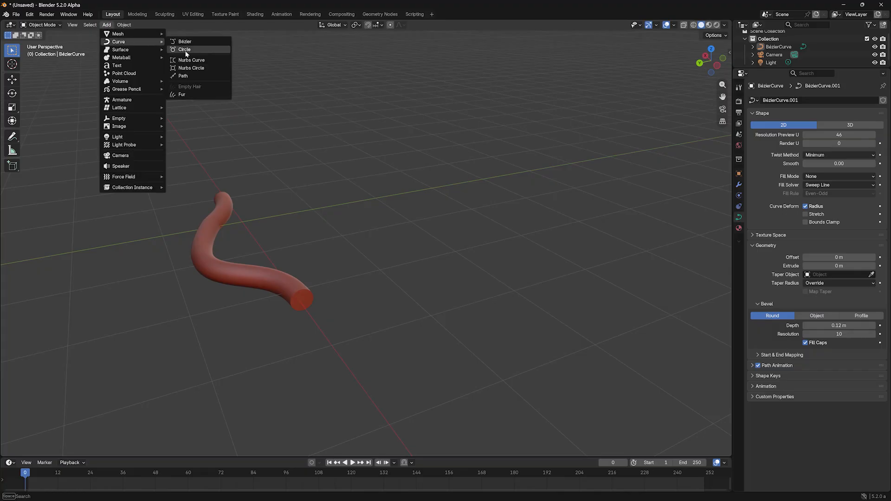
left_click(190, 52)
key("s")
left_click(319, 240)
key("g")
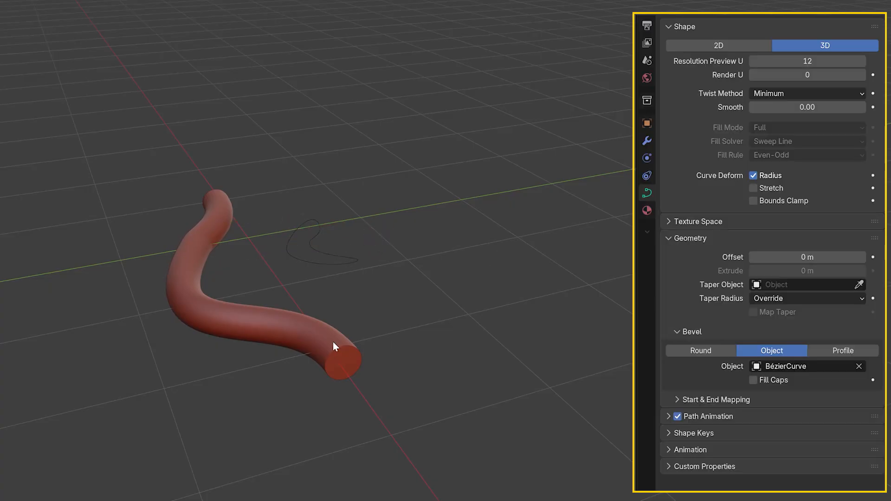
- Set the tube curve's bevel type to Object and use BézierCircle as its bevel object
left_click(329, 341)
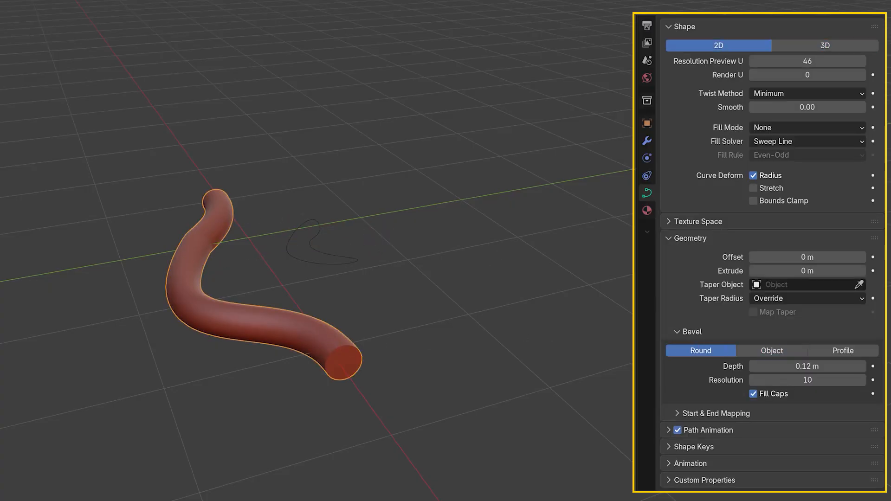
left_click(784, 353)
left_click(788, 366)
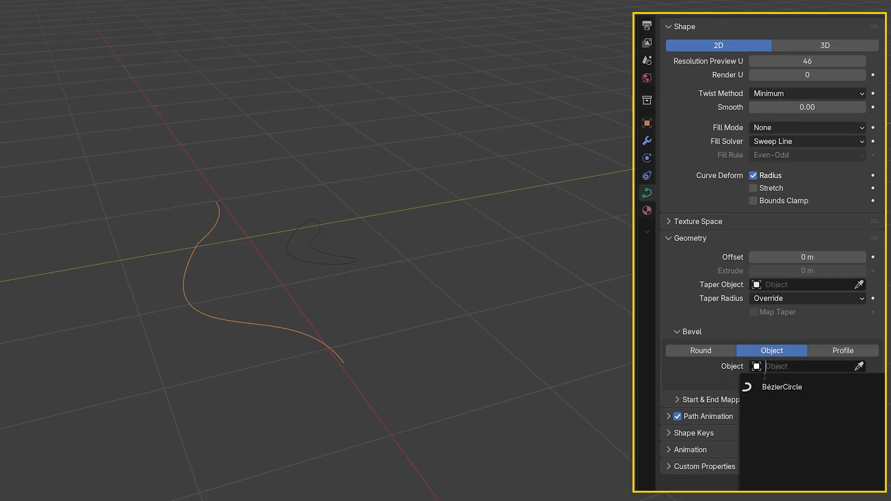
left_click(781, 386)
middle_click_drag(251, 417, 279, 364)
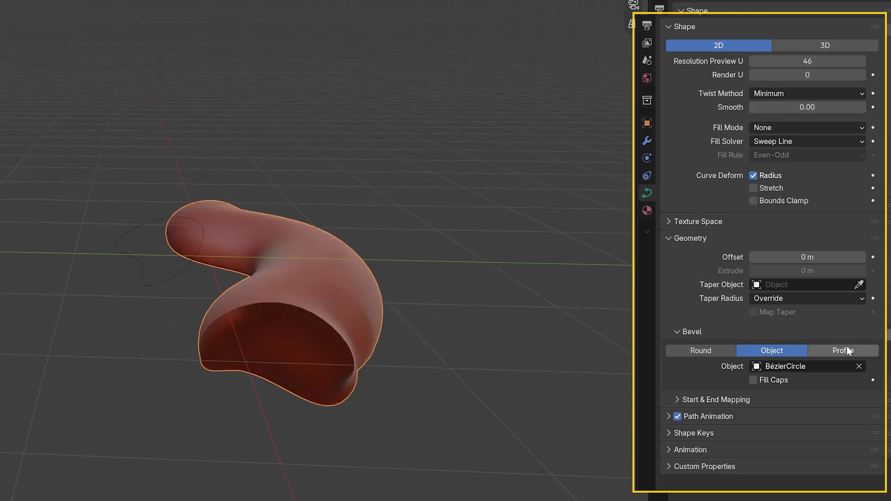
- Switch the tube's bevel to Profile and reshape the profile by moving its upper points outward and reversing its path
left_click(844, 349)
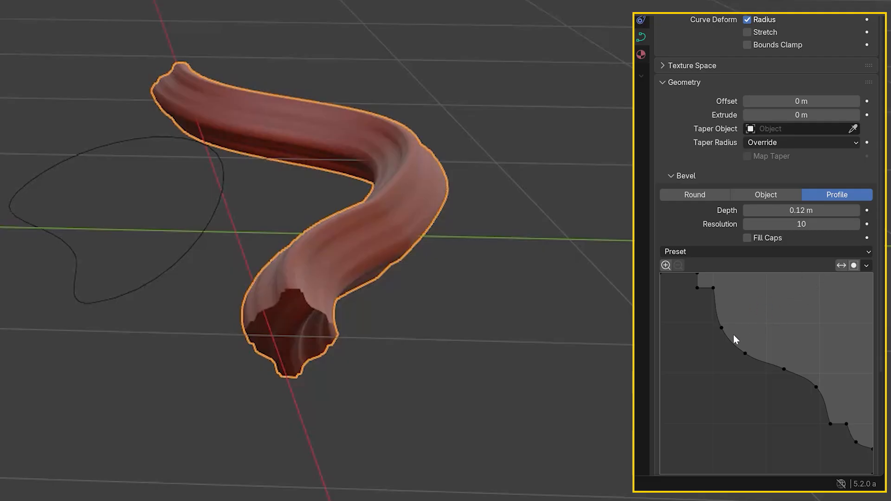
left_click_drag(721, 328, 793, 332)
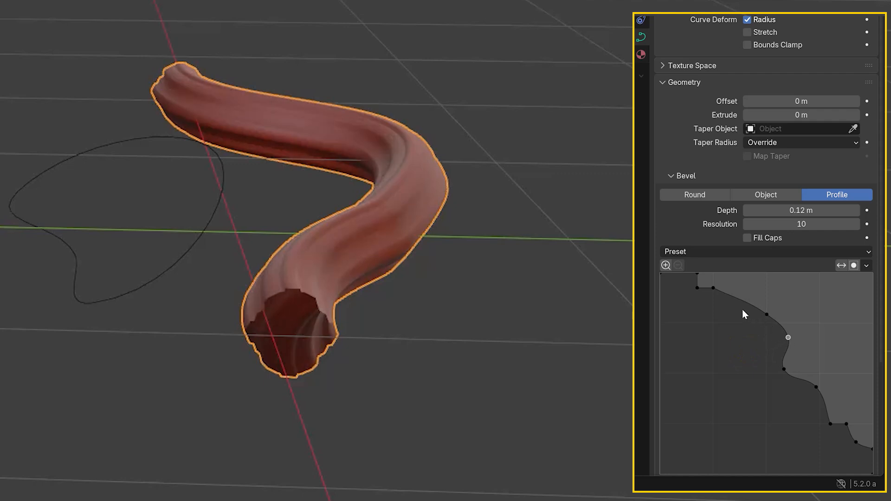
left_click(841, 266)
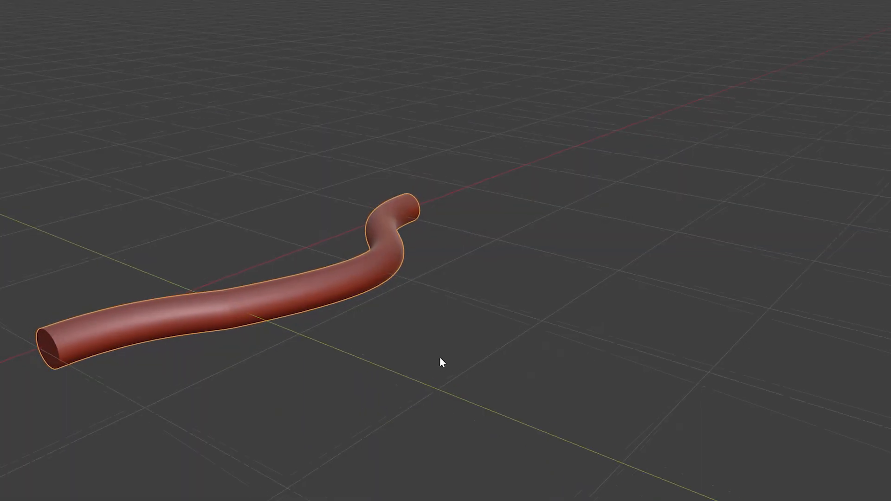
- Show the round tube's Start & End Mapping settings and try out its start and end factors
middle_click_drag(440, 358, 485, 336)
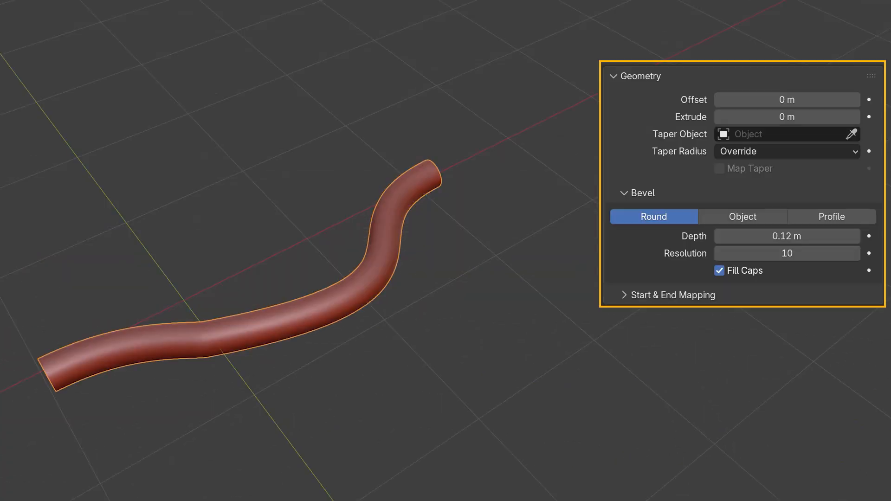
left_click(623, 295)
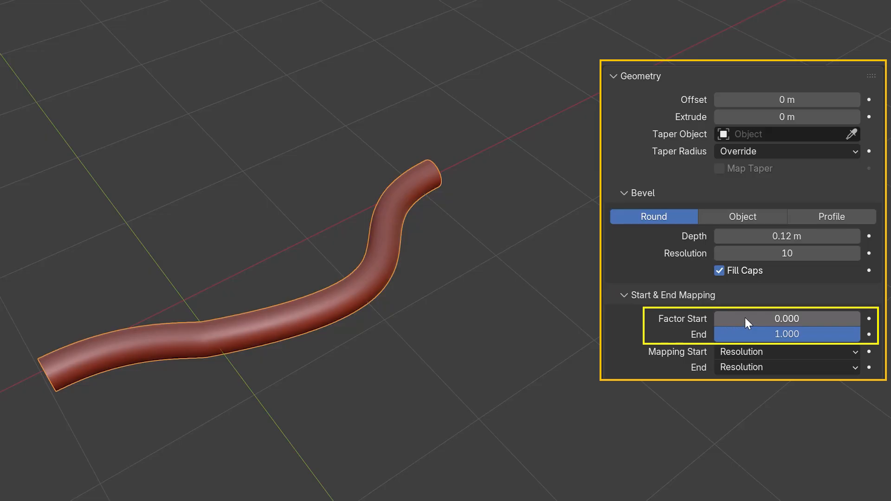
mouse_move(747, 316)
left_mouse_down()
mouse_move(779, 316)
mouse_move(747, 316)
left_mouse_up()
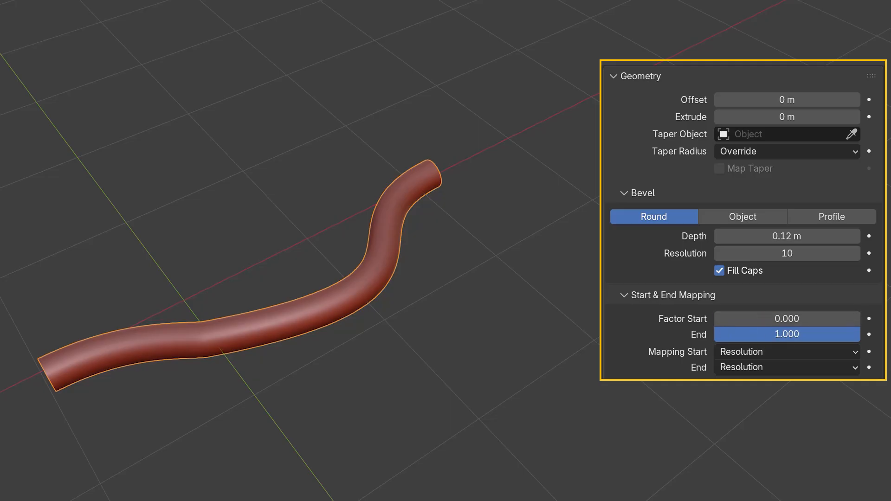
left_click(775, 334)
left_click(775, 334)
key("Return")
mouse_move(833, 335)
left_mouse_down()
mouse_move(777, 335)
mouse_move(833, 335)
left_mouse_up()
- Set the tube's bevel Factor Start to 0.5
left_click(786, 319)
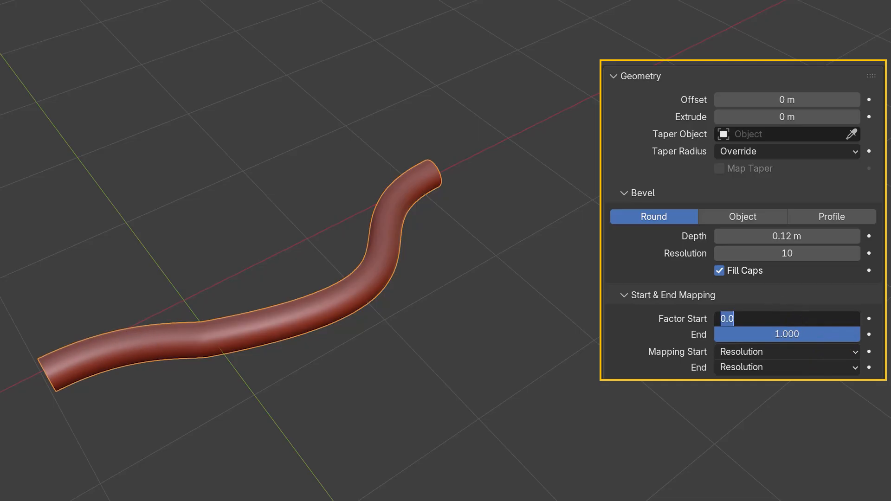
type("0.5")
key("Return")
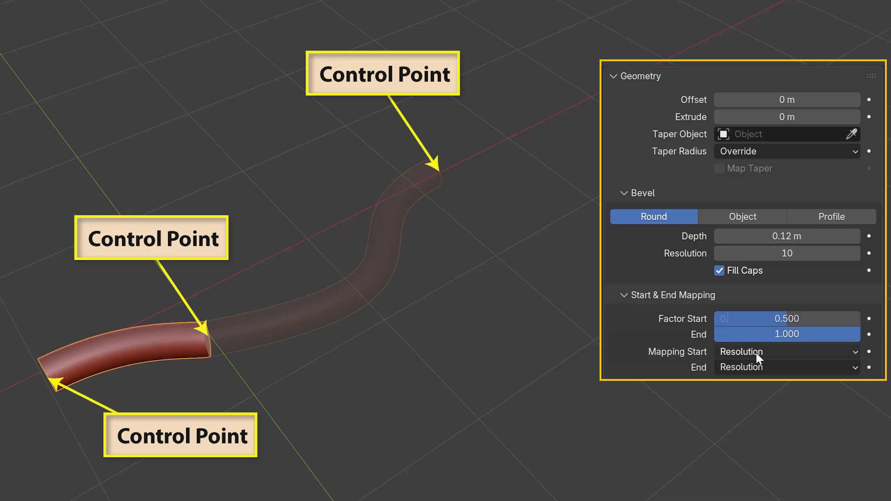
- Try Segments as the tube's start mapping, set it to Spline instead, and show the end mapping choices
left_click(854, 351)
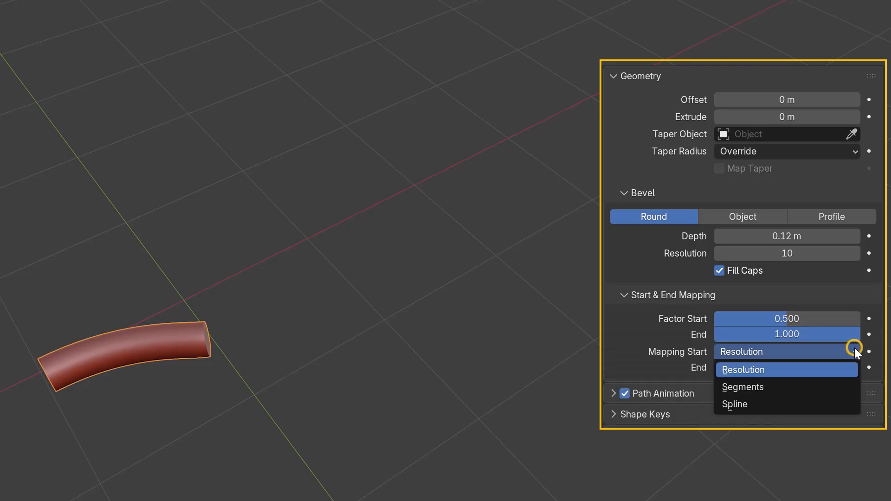
left_click(762, 387)
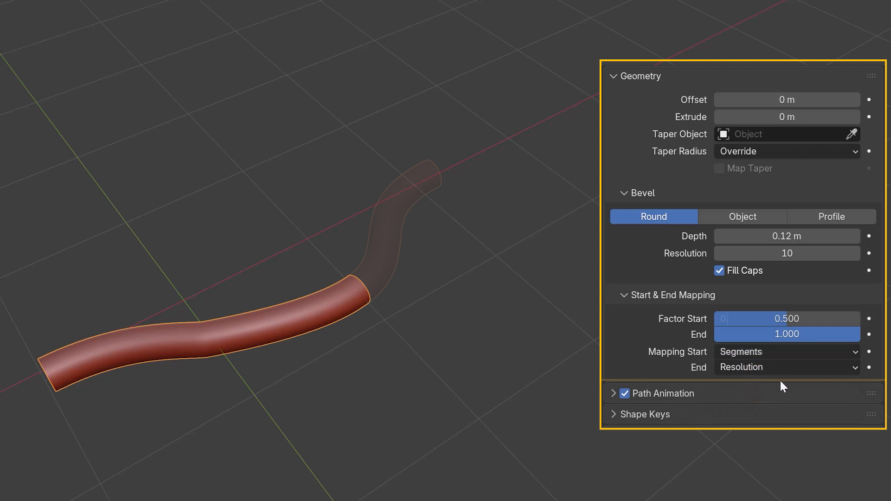
left_click(854, 352)
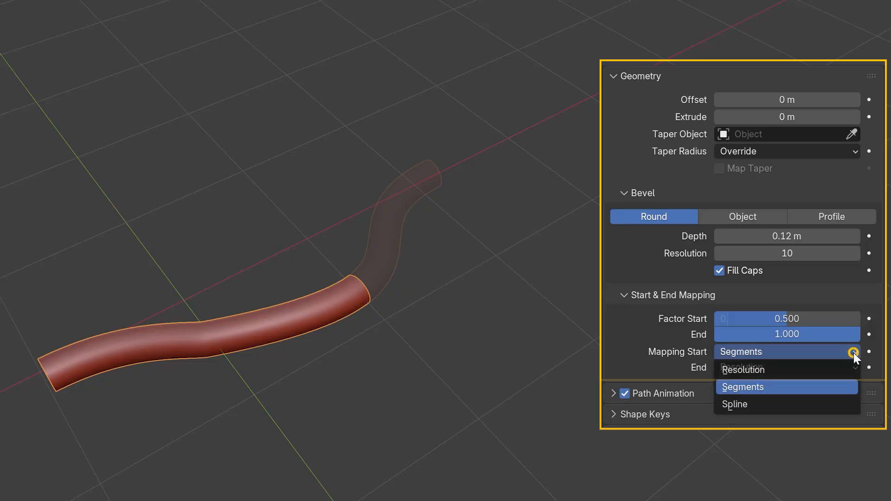
left_click(759, 403)
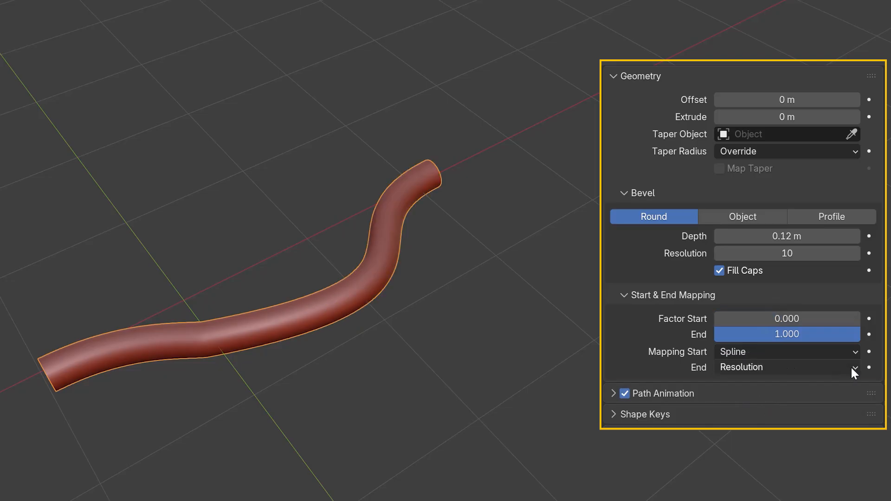
left_click(852, 368)
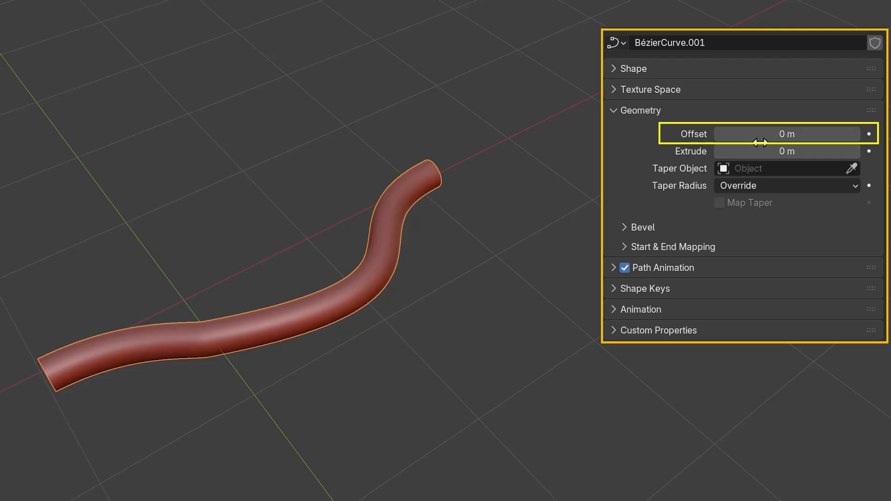
- Set the tube curve's Offset to -0.01 m and its Extrude to 0.56 m
left_click_drag(760, 142, 821, 151)
middle_click_drag(325, 278, 553, 226)
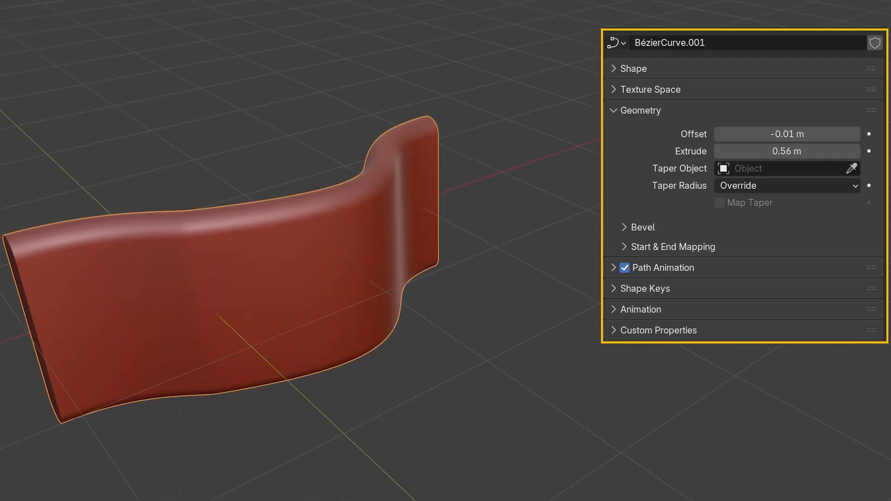
- Reduce the extruded curve's round bevel depth and inspect the shape in X-ray view
left_click(626, 227)
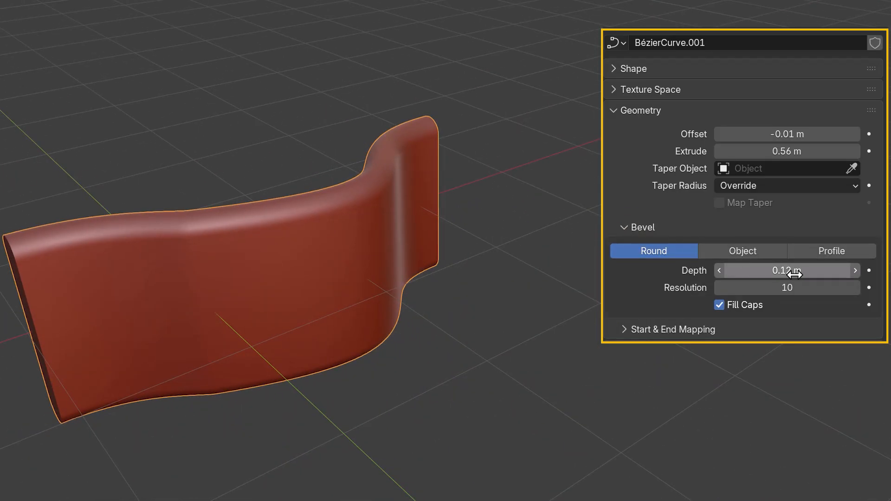
left_click_drag(794, 271, 761, 271)
key("alt+z")
middle_click_drag(436, 306, 572, 288)
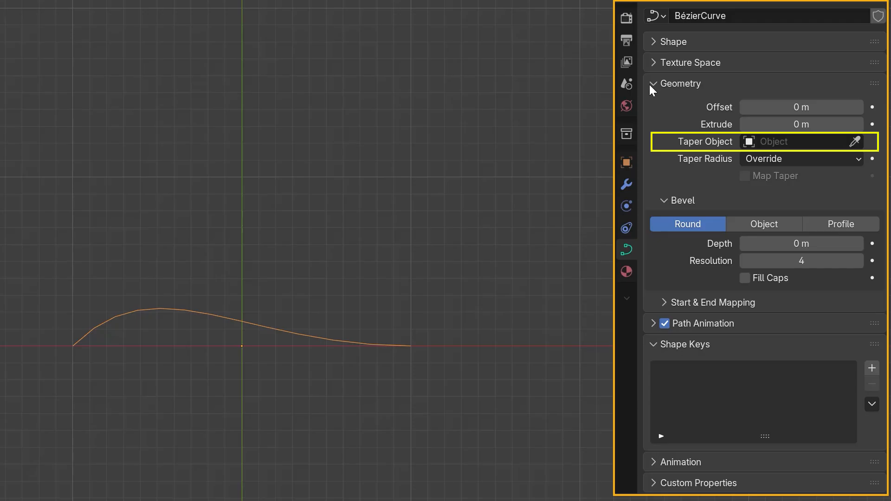
- Give the Bézier curve a bevel depth of 0.03 m and add a second Bézier curve above it along Y
left_click(858, 243)
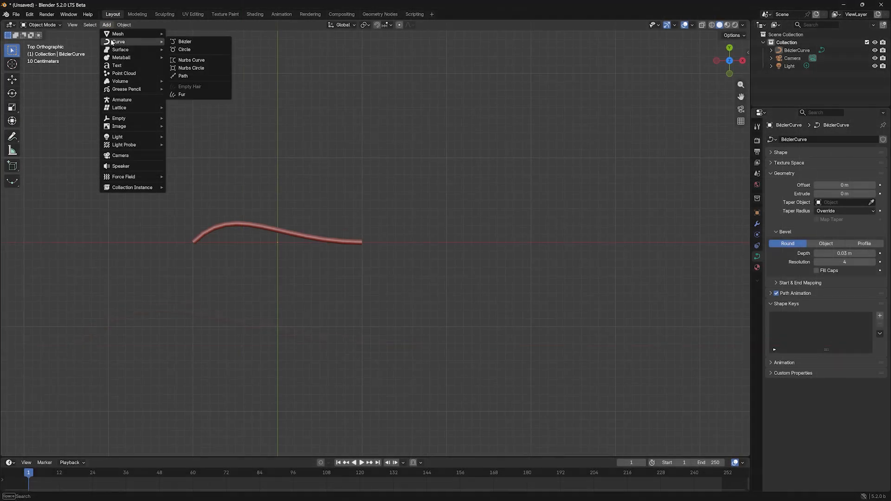
left_click(195, 43)
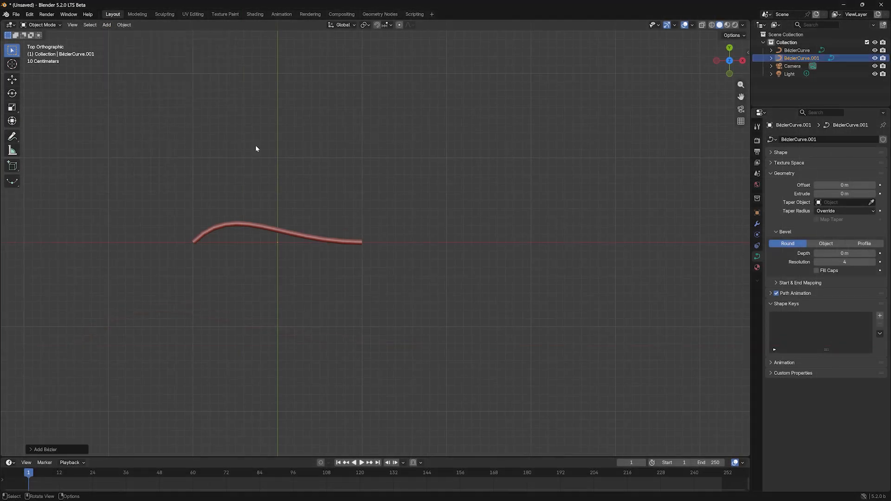
key("g")
left_click(278, 167)
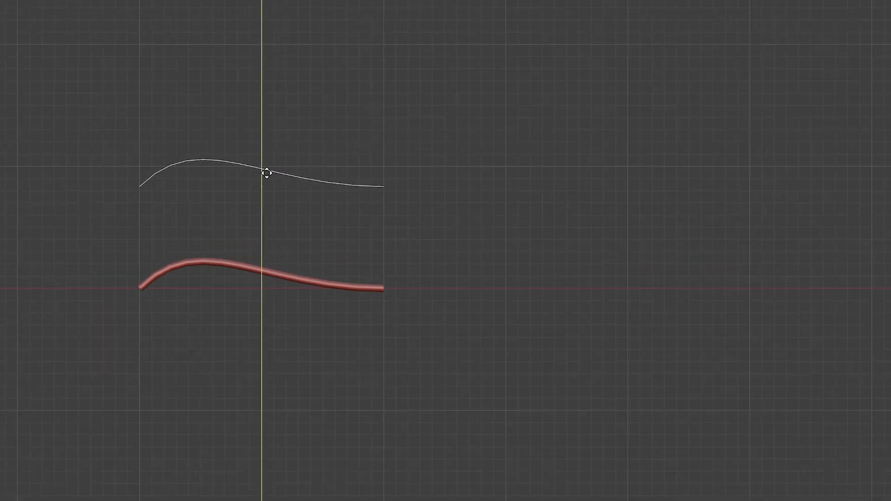
- Rename the new upper curve Controller and the original beveled curve Target
double_click(700, 107)
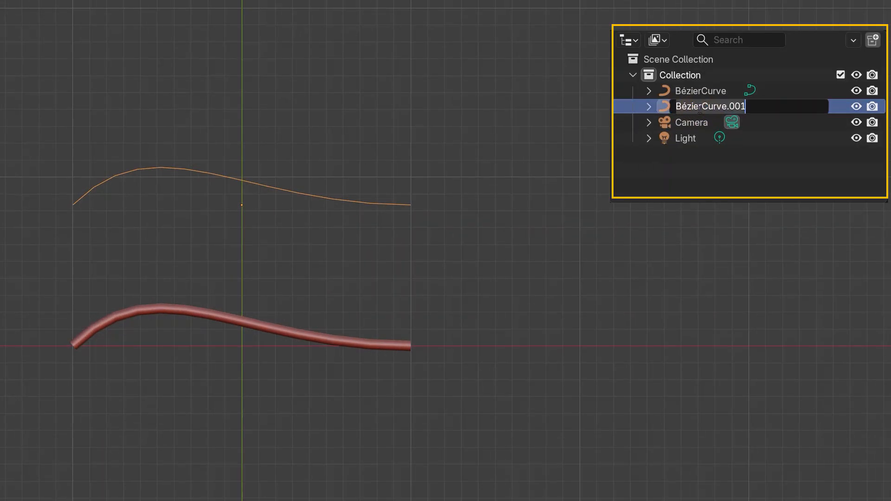
type("Controller")
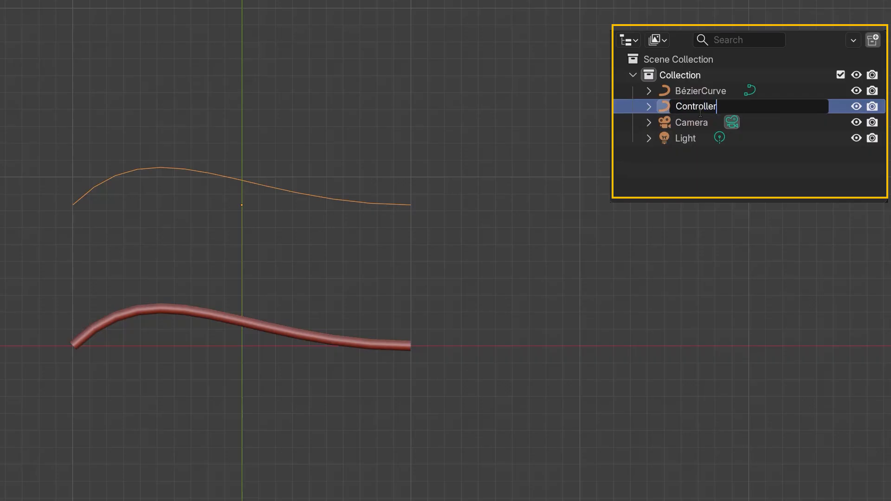
left_click(696, 91)
double_click(697, 90)
type("Target")
key("Return")
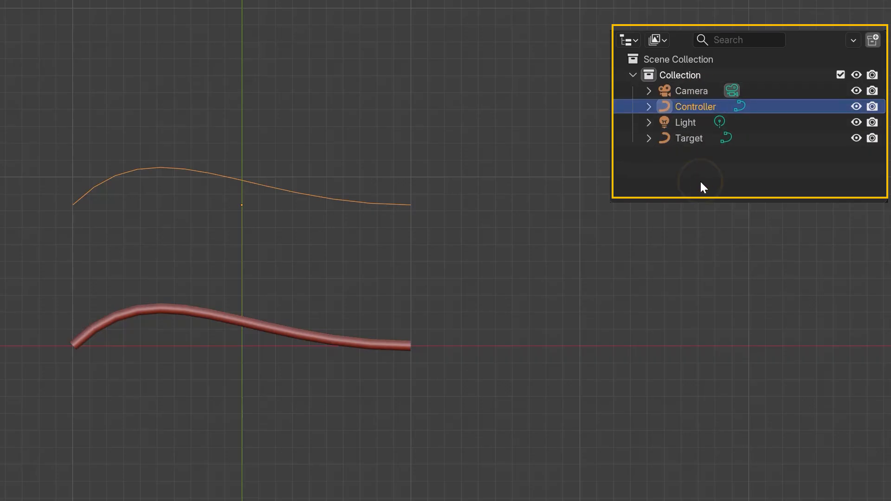
- Assign Controller as the Target curve's taper object, clear it, and pick the Controller curve again directly from the viewport
left_click(283, 331)
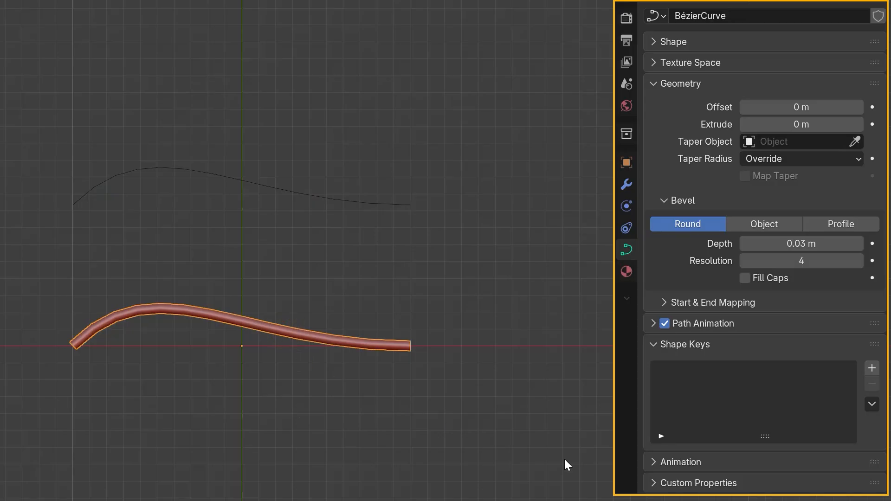
left_click(748, 141)
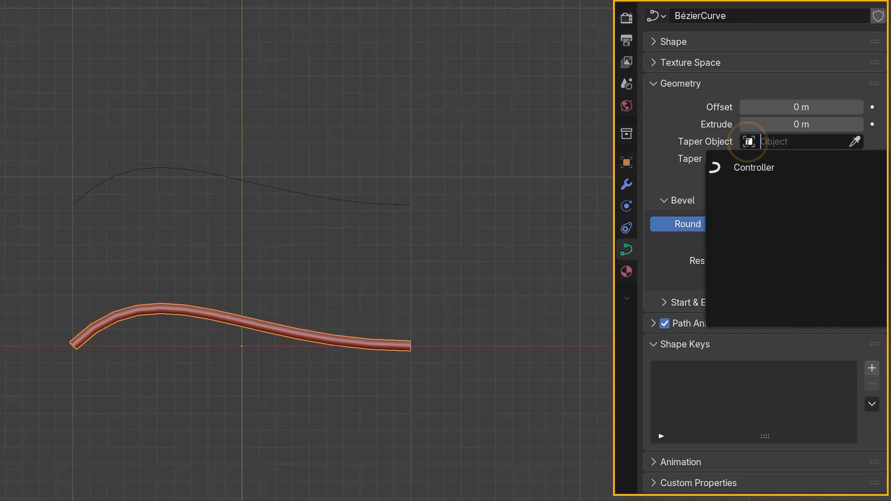
left_click(754, 167)
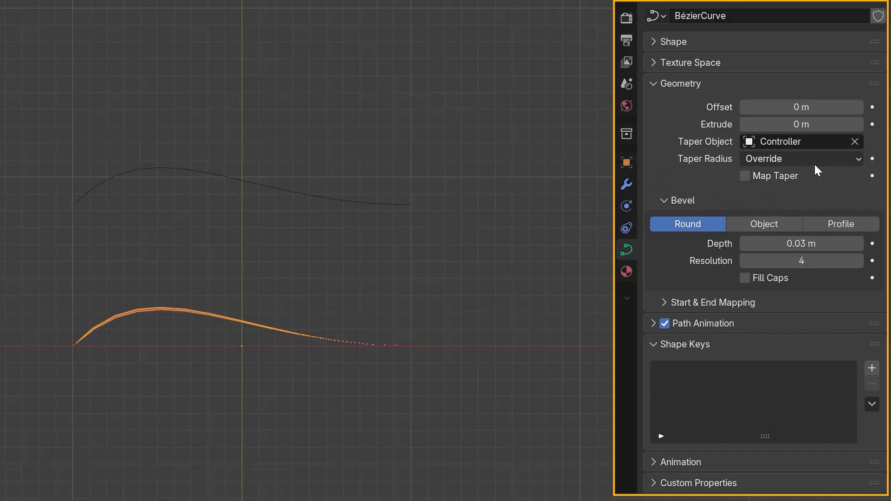
left_click(854, 141)
left_click(854, 142)
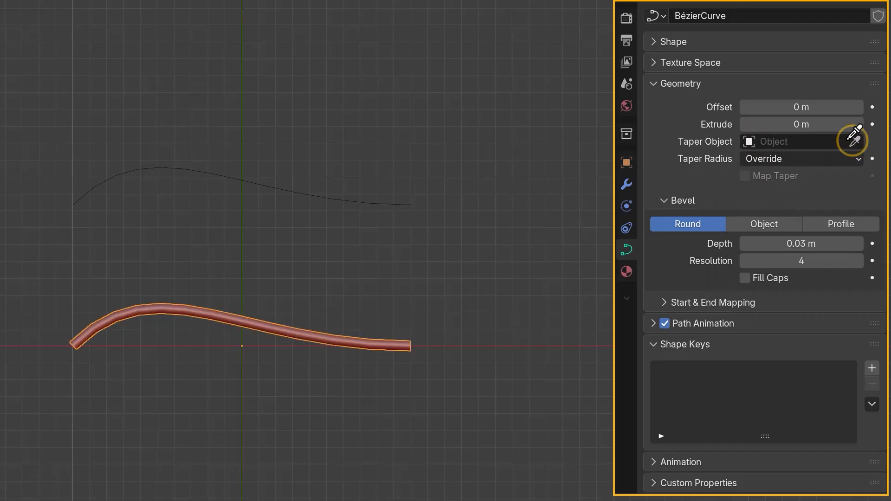
left_click(354, 195)
- Edit the Controller curve by raising its first control point and moving its last control point well above the first
left_click(286, 191)
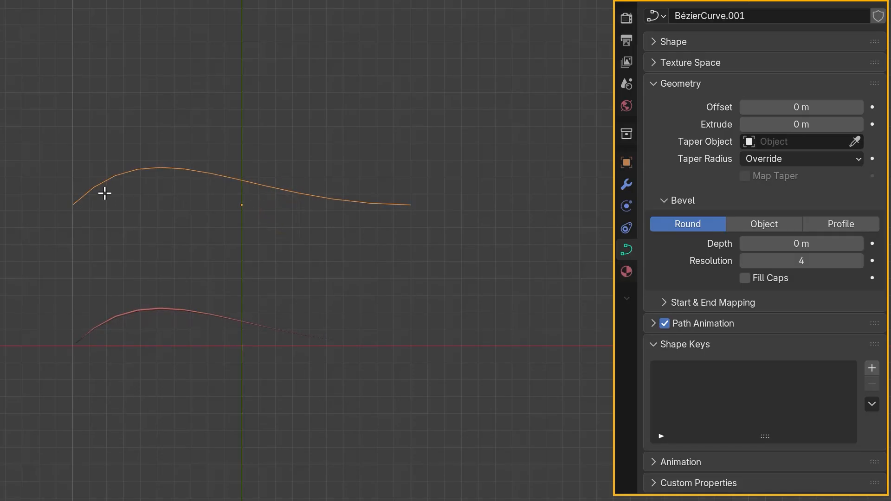
key("Tab")
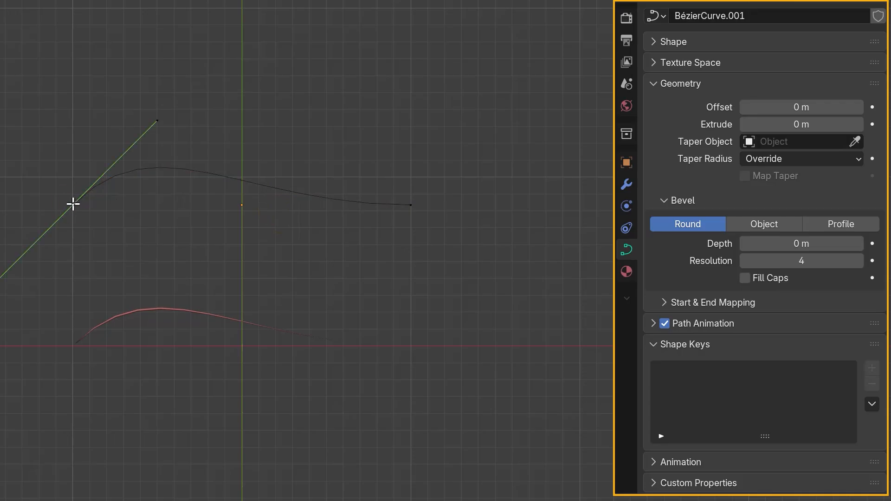
left_click(72, 177)
left_click(73, 204)
key("g")
left_click(74, 140)
left_click(409, 205)
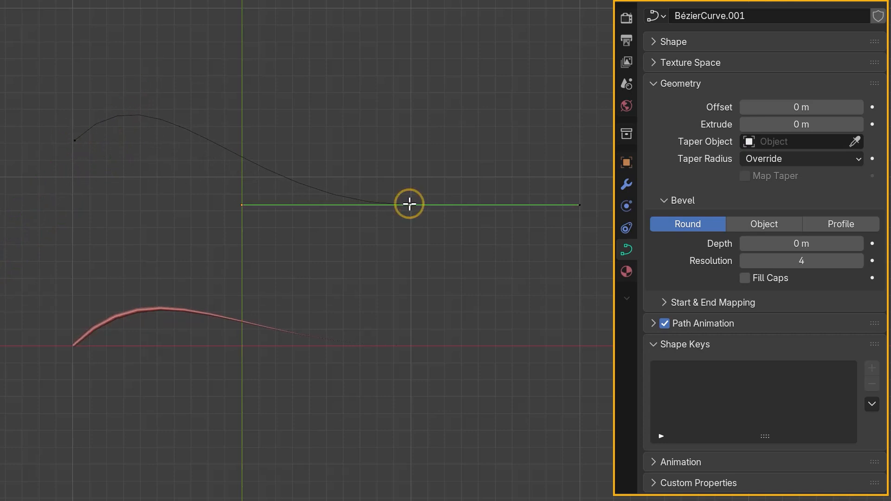
key("g")
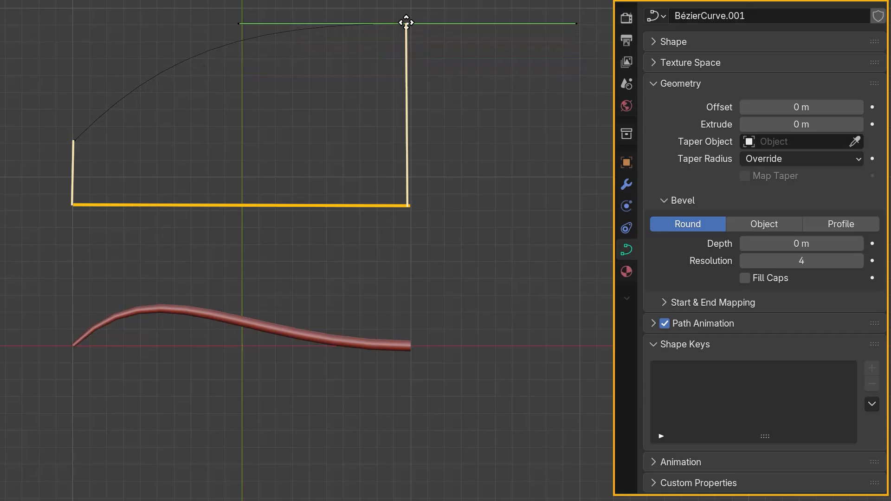
left_click(406, 23)
- Subdivide the Controller curve between its two end points to add a middle control point
left_click(77, 141)
right_click(215, 76)
left_click(218, 74)
left_click(223, 79)
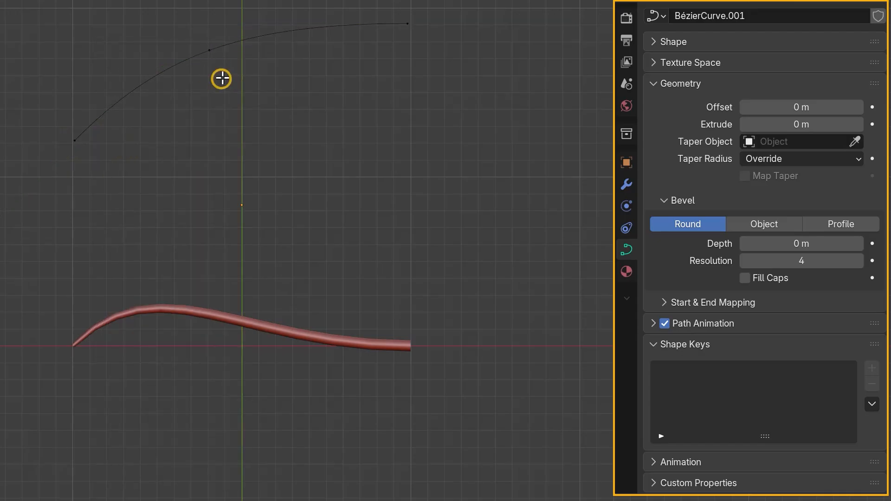
- Pull the Controller curve's middle point down into a dip and raise its first point further
left_click(209, 49)
key("g")
left_click(272, 169)
left_click(75, 139)
key("g")
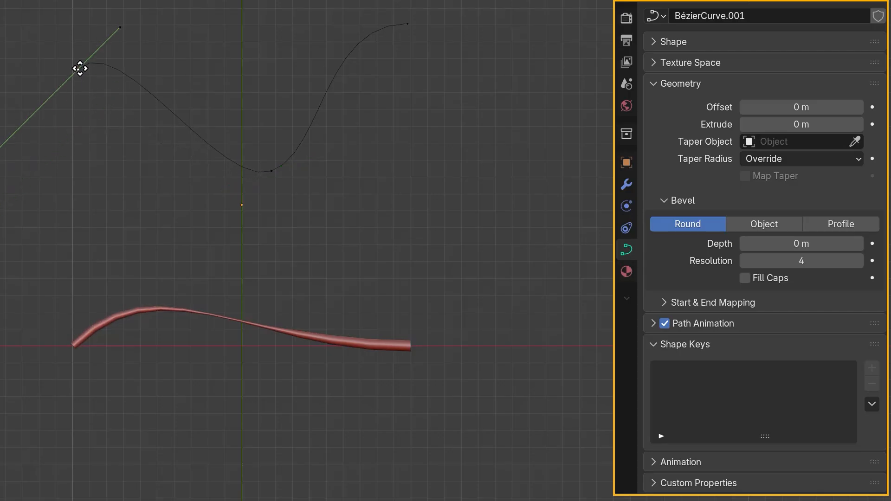
left_click(80, 61)
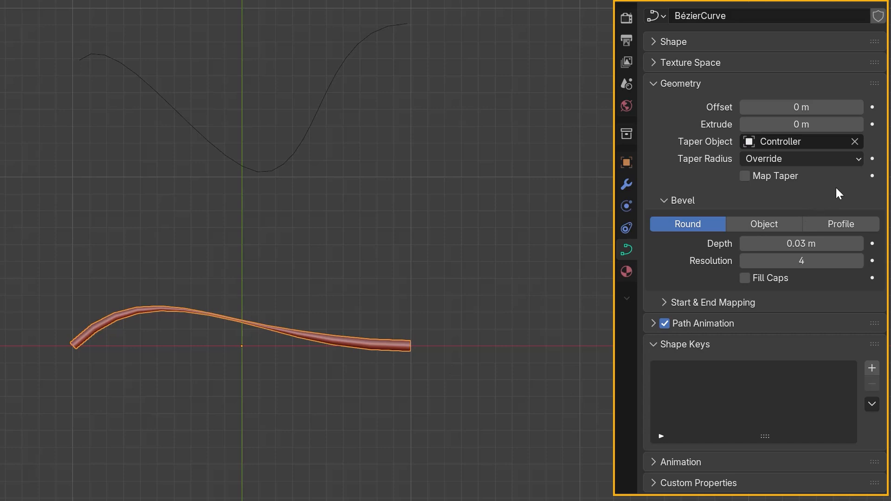
- Try the Multiply taper radius on the Target curve, and set its taper radius to Add
left_click(859, 159)
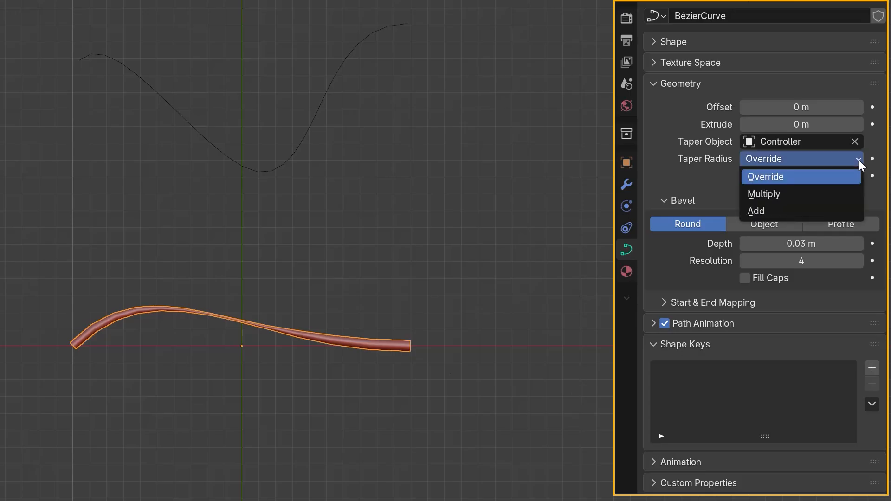
left_click(789, 195)
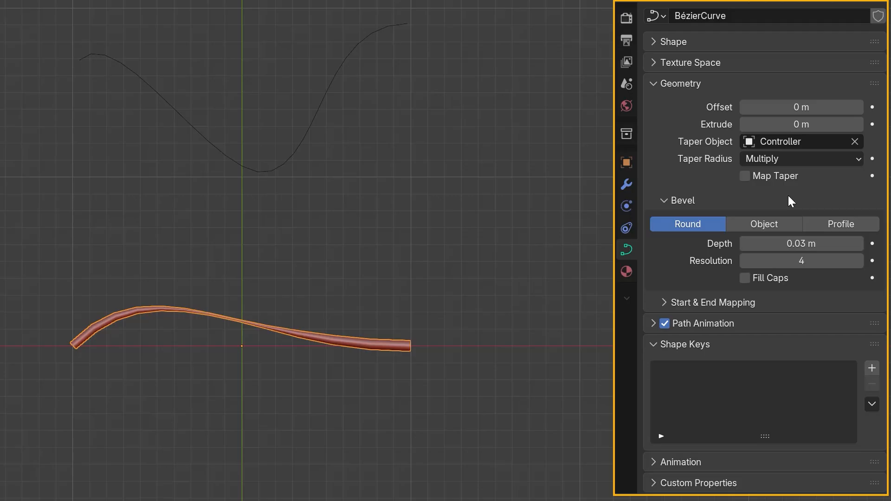
left_click(858, 158)
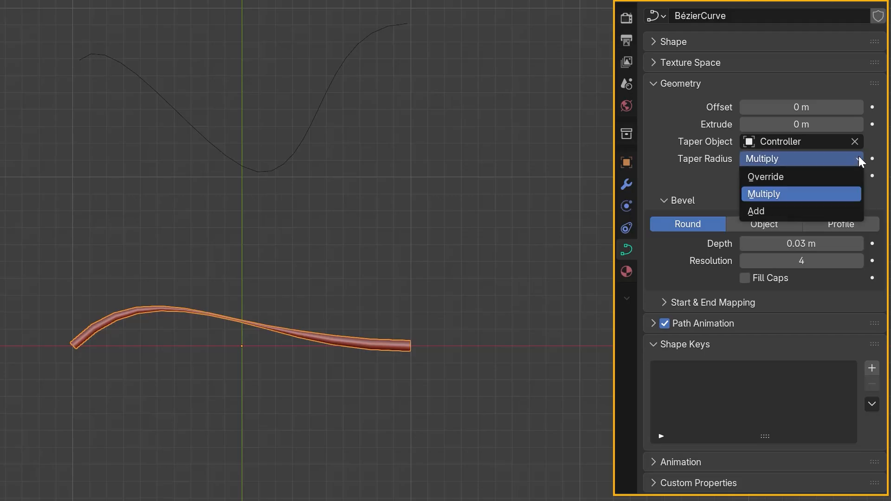
left_click(773, 212)
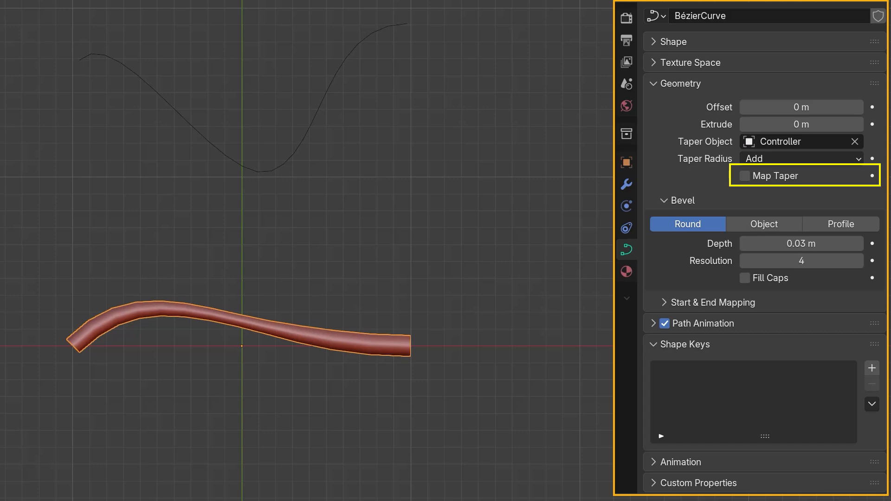
- Shorten the Target curve's bevel by setting Factor Start to 0.394 and End to 0.900
left_click(666, 302)
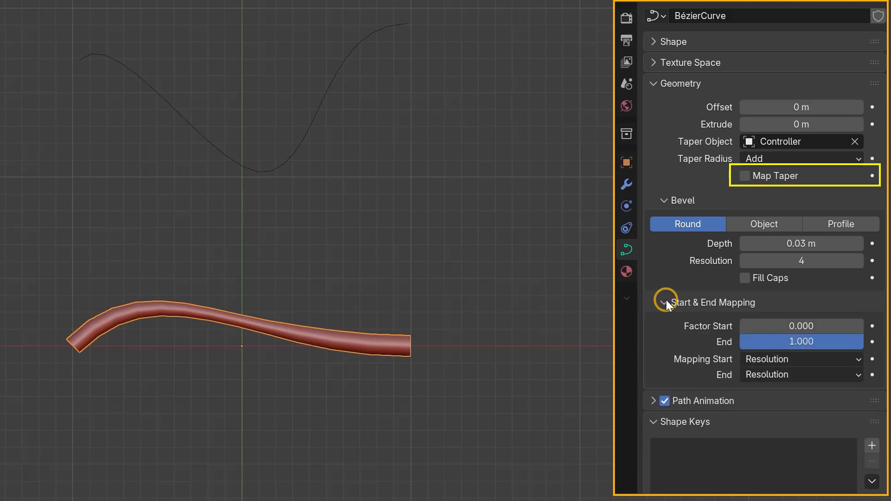
left_click_drag(747, 330, 780, 349)
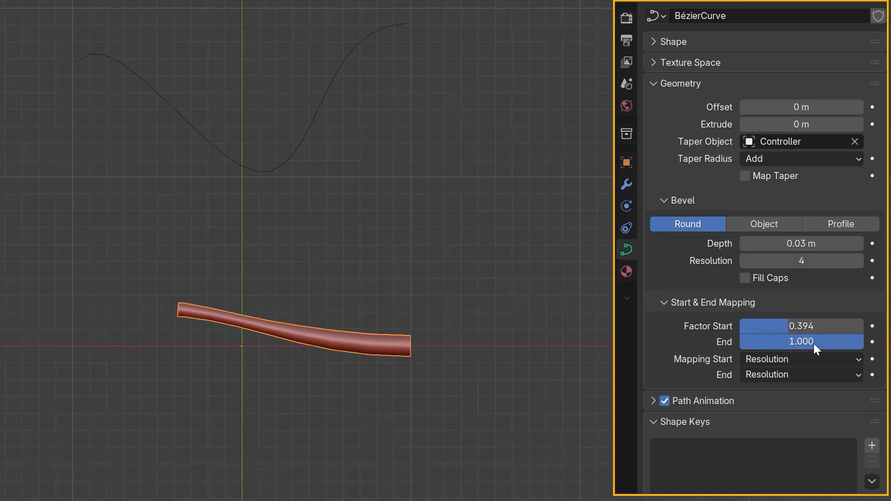
left_click_drag(852, 342, 839, 342)
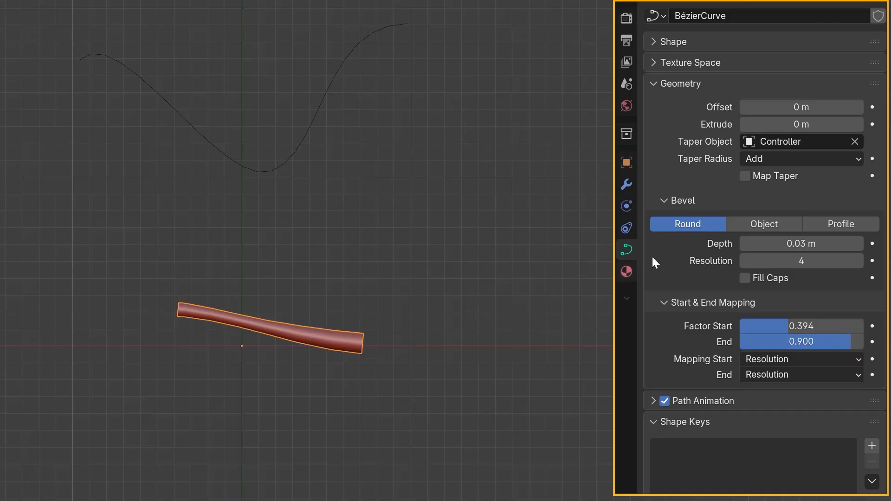
- Toggle Map Taper on the shortened Target curve to compare how the taper is distributed
left_click(744, 176)
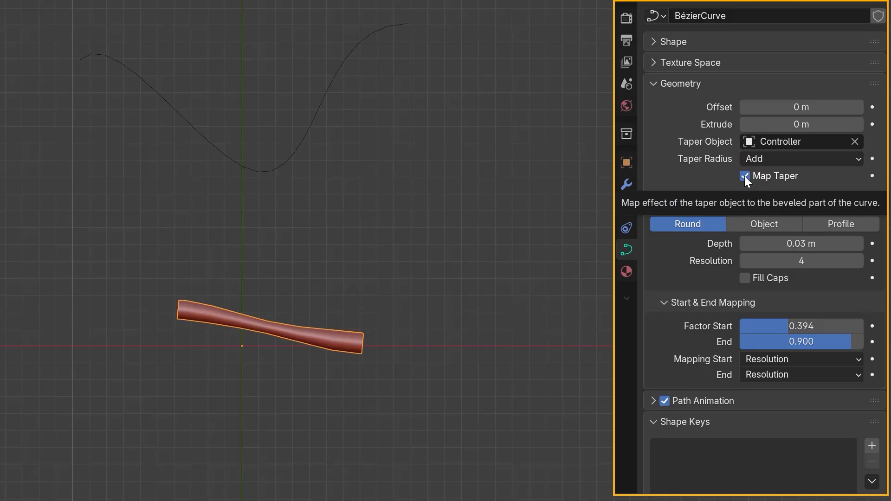
left_click(744, 176)
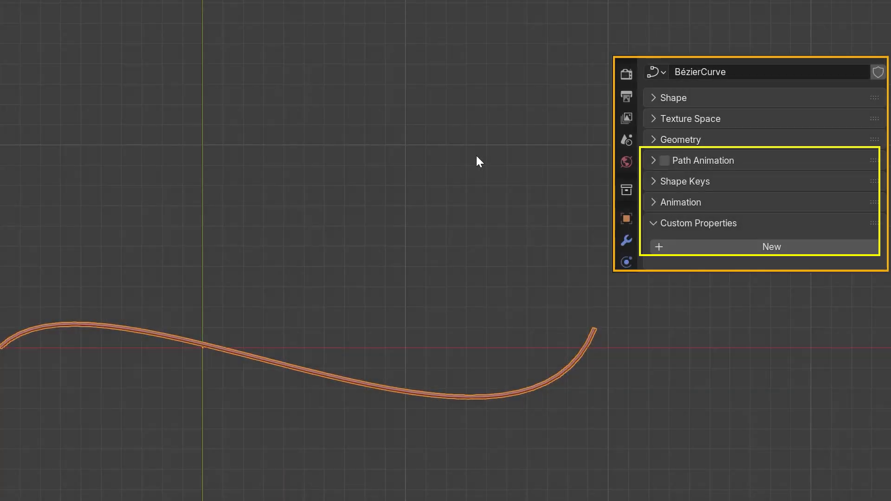
- Deselect the thin beveled Bézier curve
left_click(476, 155)
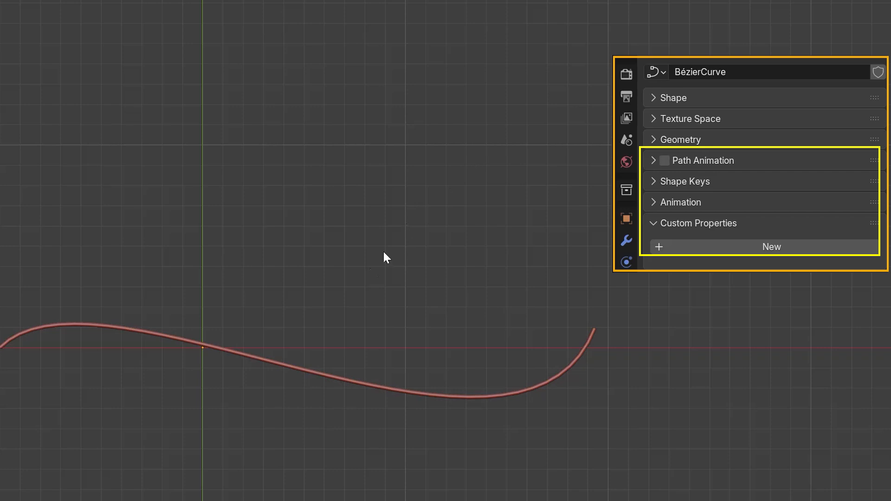